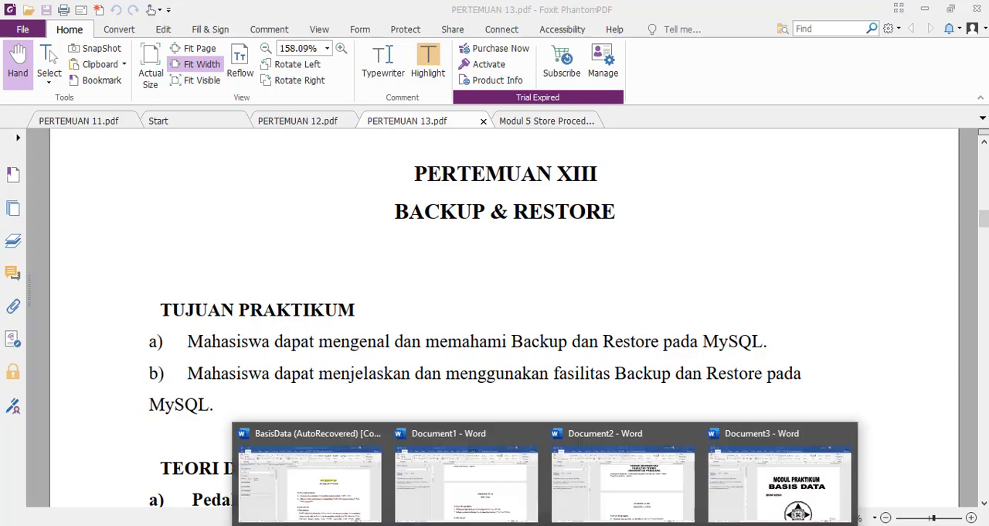
Read through the backup and restore exercises in PERTEMUAN 13.pdf and switch to SQL Server Management Studio
{"action": "left_click", "coordinate": [328, 475]}
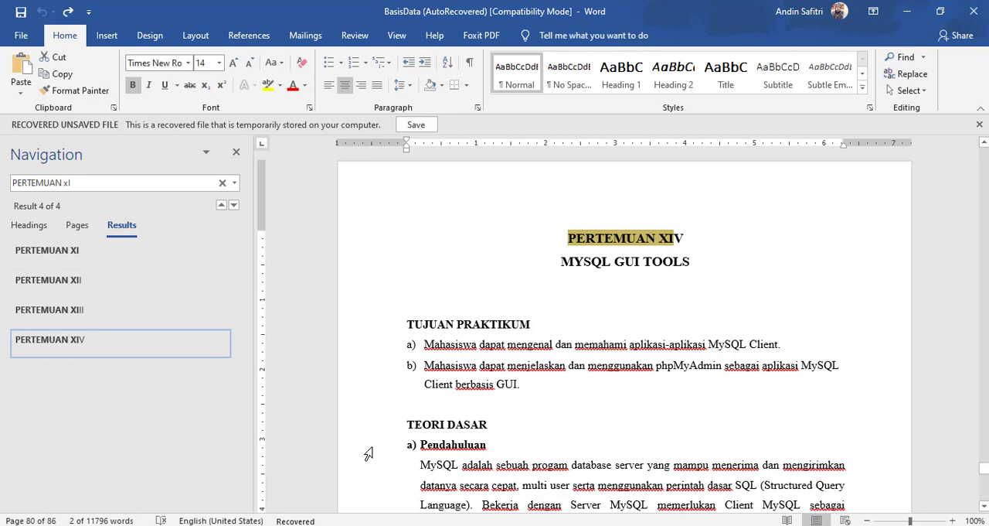
{"action": "key", "text": "alt+Tab"}
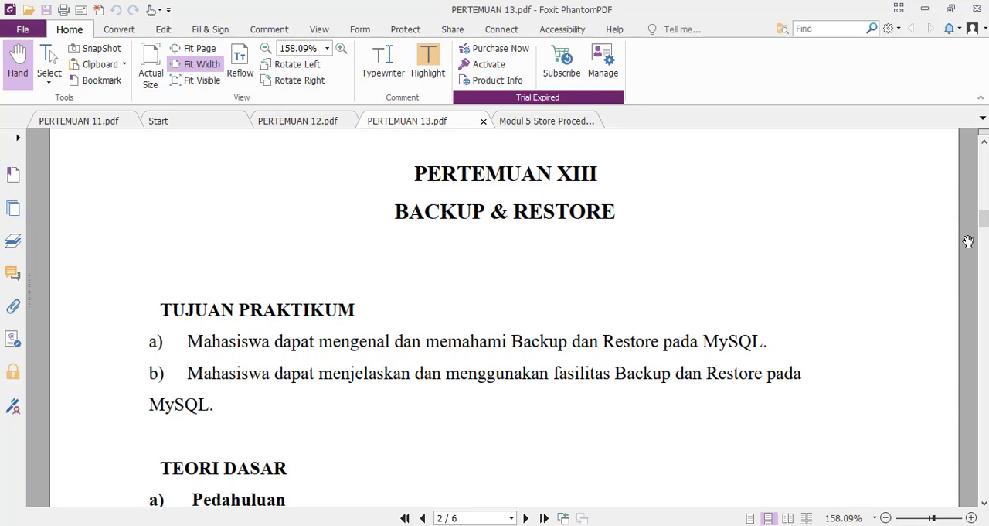
{"action": "left_click_drag", "start_coordinate": [983, 219], "coordinate": [983, 294]}
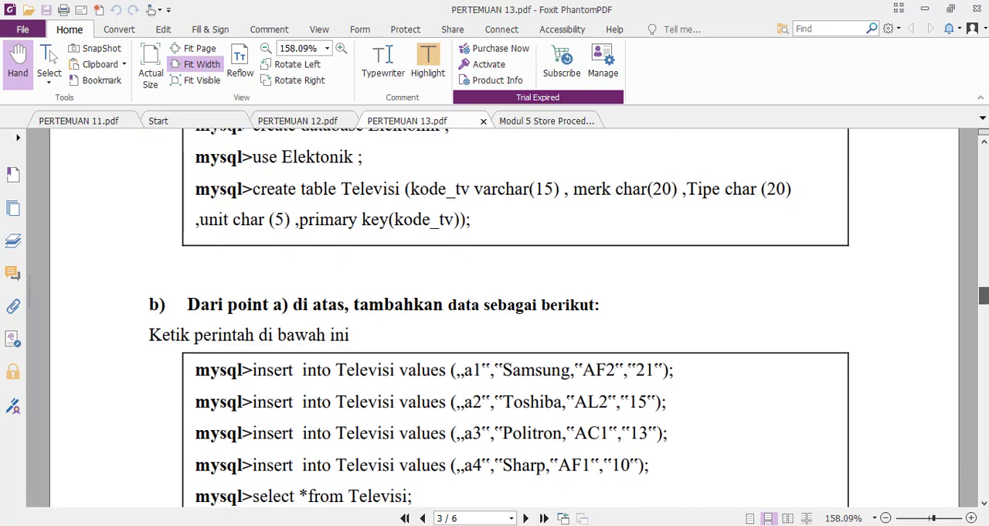
{"action": "left_click_drag", "start_coordinate": [983, 295], "coordinate": [984, 421]}
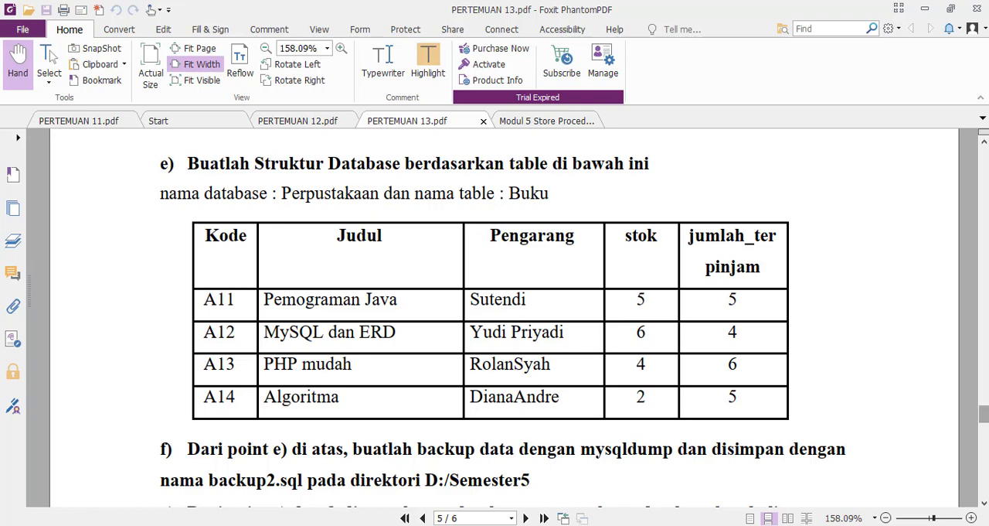
{"action": "left_click_drag", "start_coordinate": [984, 418], "coordinate": [962, 370]}
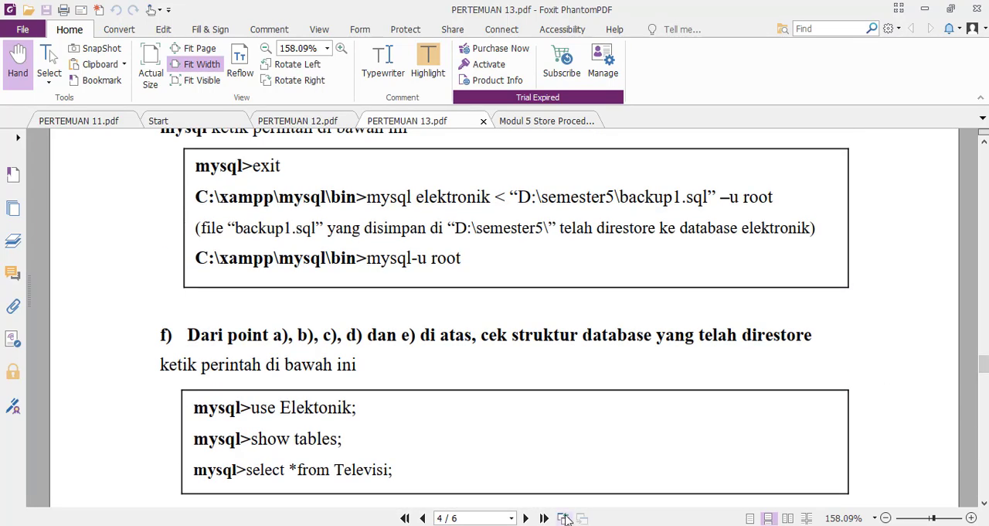
{"action": "left_click", "coordinate": [596, 483]}
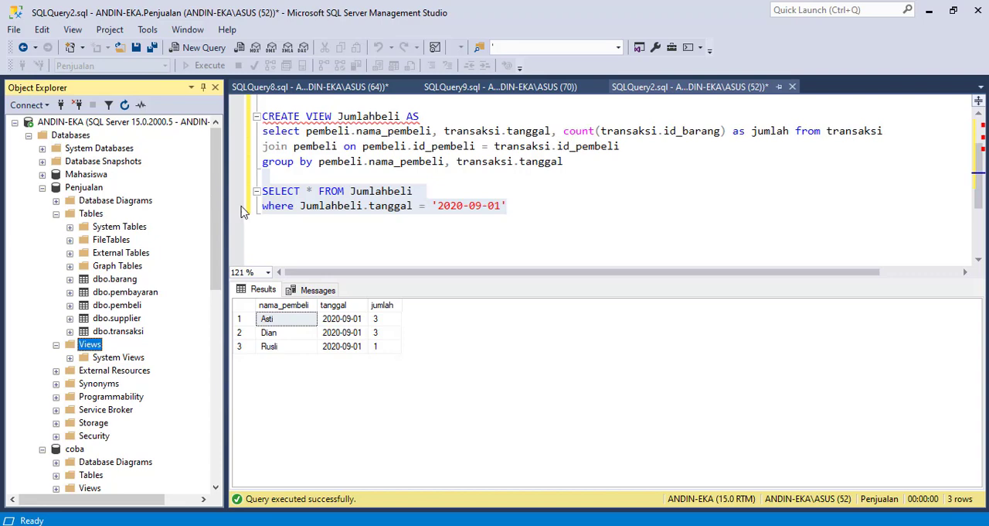
{"action": "left_click", "coordinate": [282, 205]}
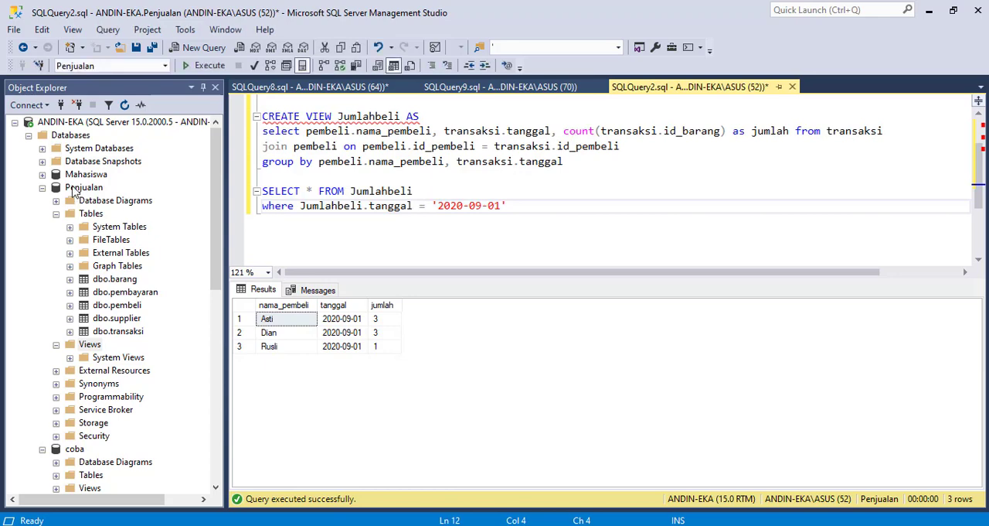
{"action": "right_click", "coordinate": [74, 192]}
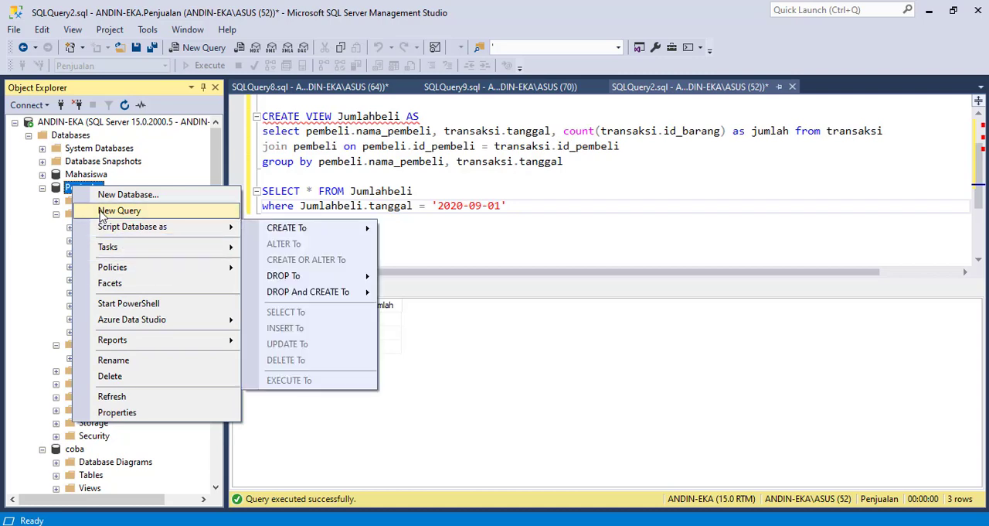
{"action": "left_click", "coordinate": [64, 189]}
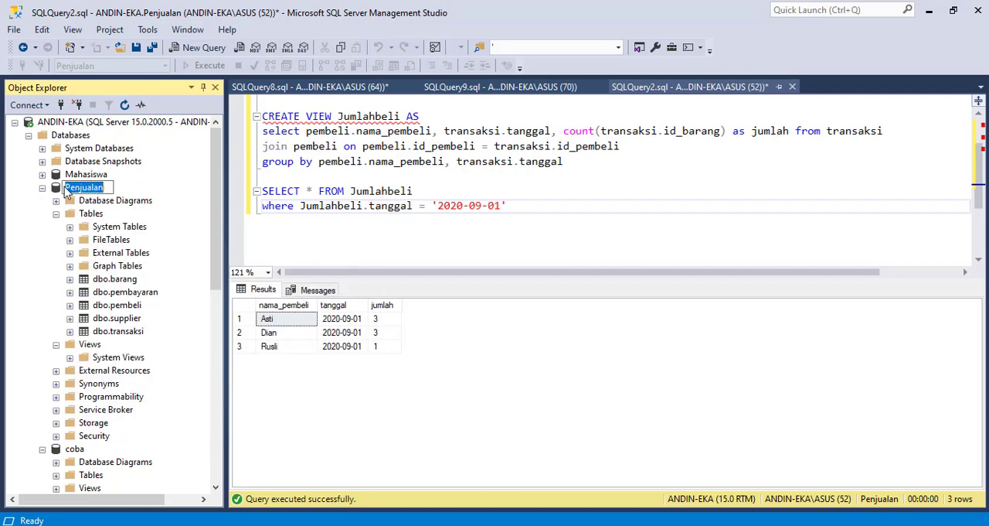
{"action": "right_click", "coordinate": [65, 187]}
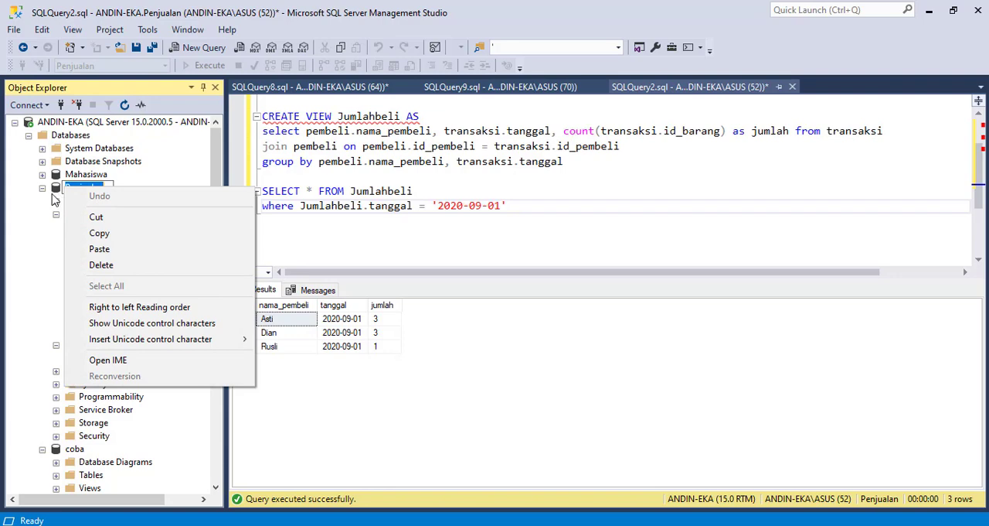
{"action": "key", "text": "Escape"}
Start a backup task for the Penjualan database and choose the Full backup type
{"action": "right_click", "coordinate": [52, 188]}
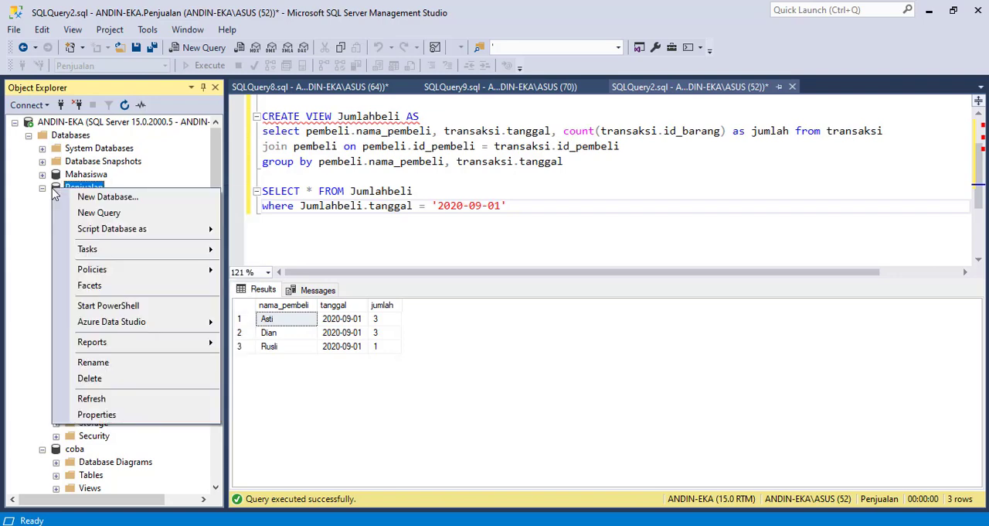
{"action": "mouse_move", "coordinate": [163, 265]}
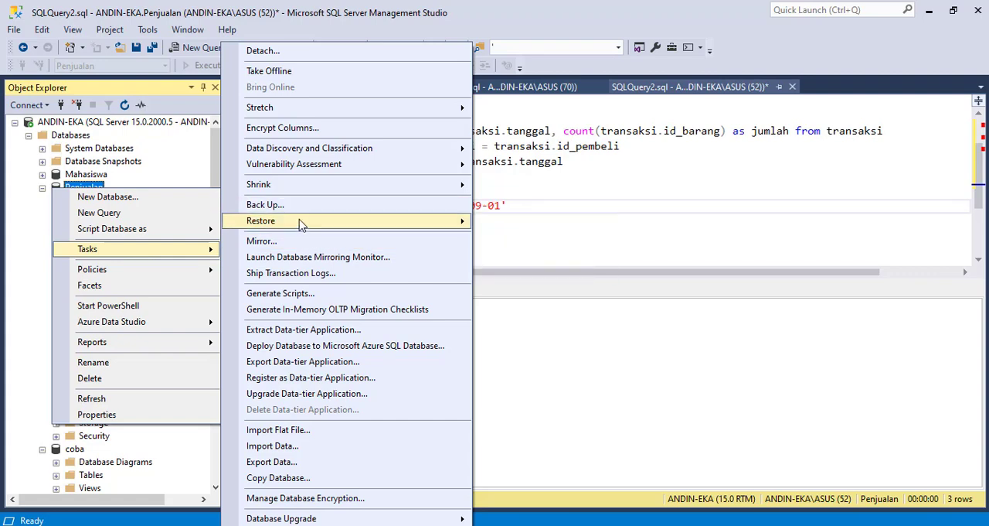
{"action": "mouse_move", "coordinate": [302, 229]}
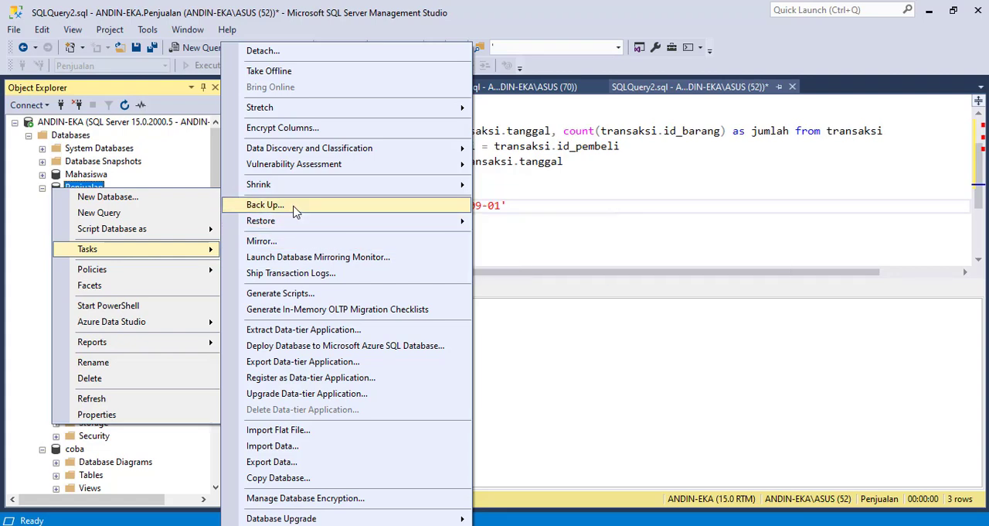
{"action": "left_click", "coordinate": [294, 210]}
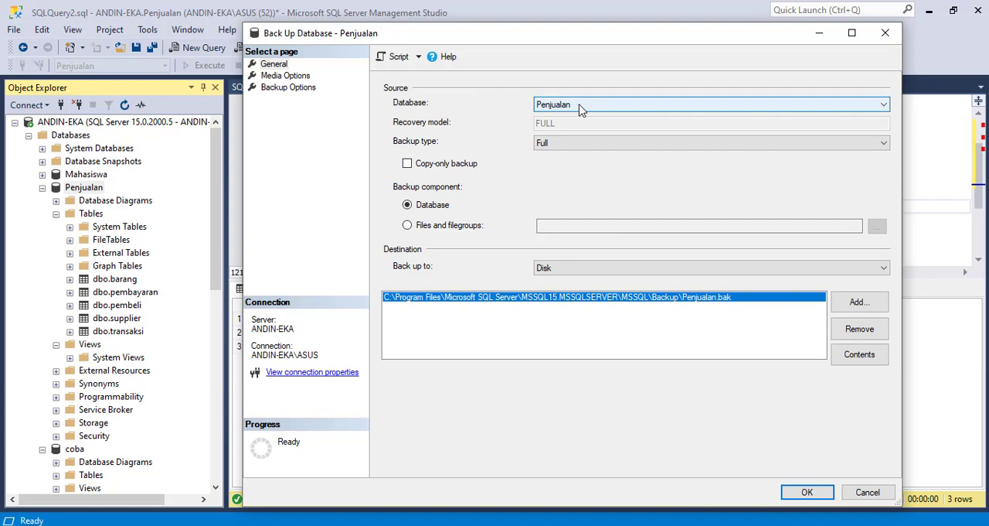
{"action": "left_click", "coordinate": [590, 144]}
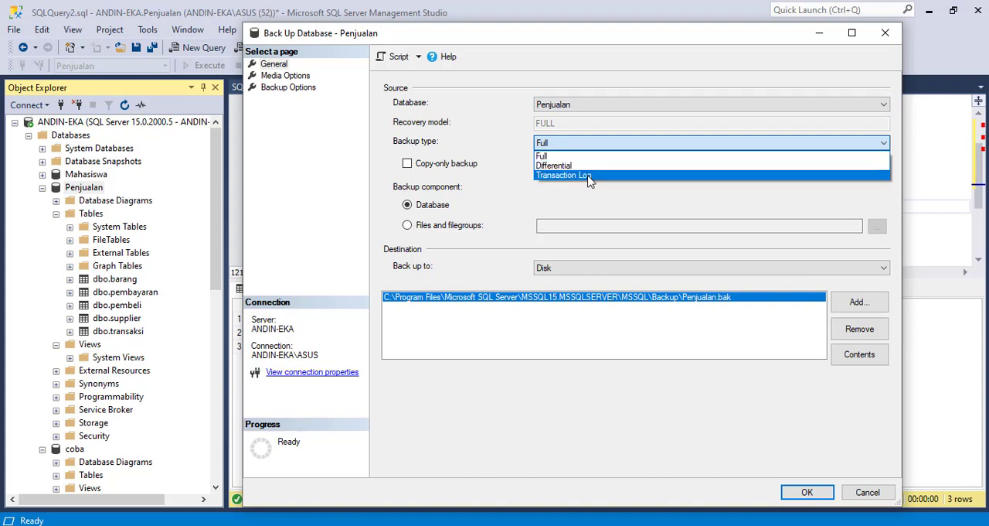
{"action": "left_click", "coordinate": [583, 157]}
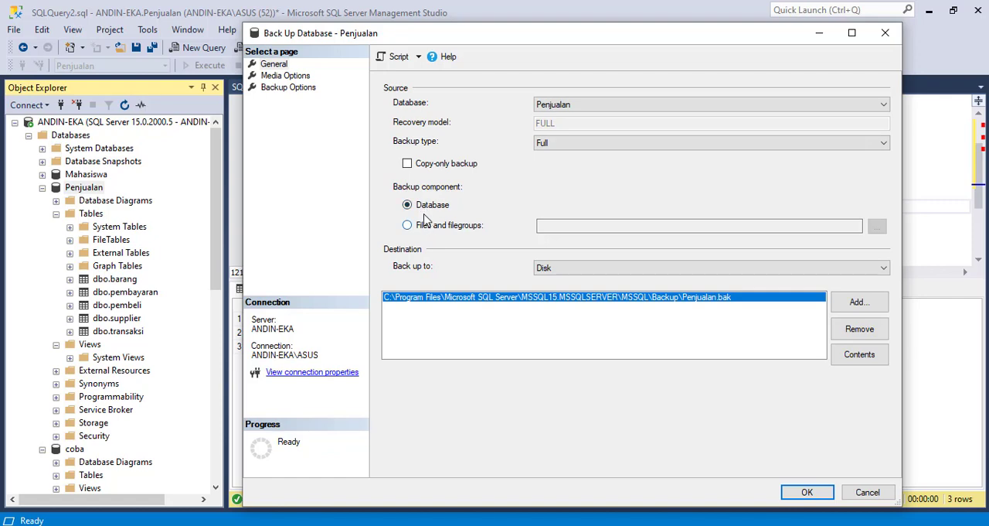
Review the backup's media and backup set options and run the full backup of Penjualan to disk
{"action": "left_click", "coordinate": [273, 79]}
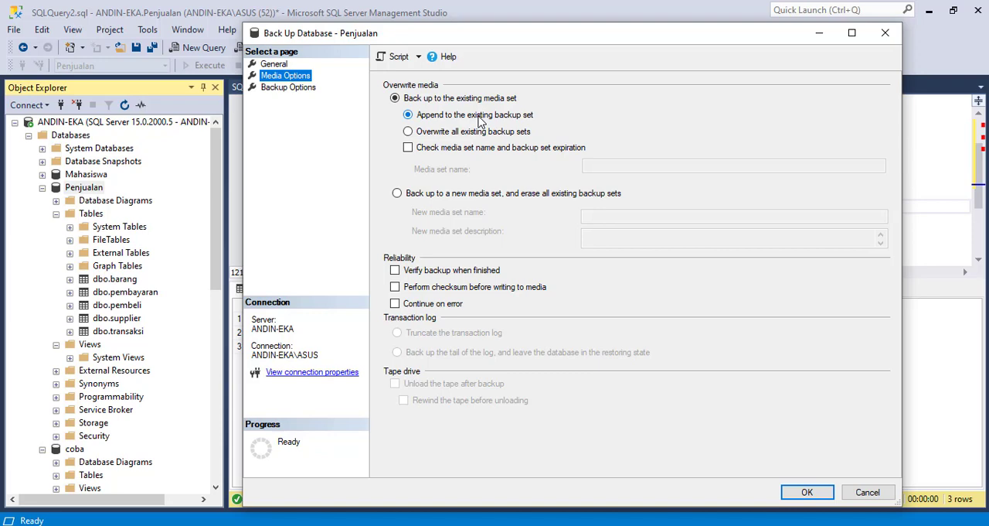
{"action": "left_click", "coordinate": [288, 87]}
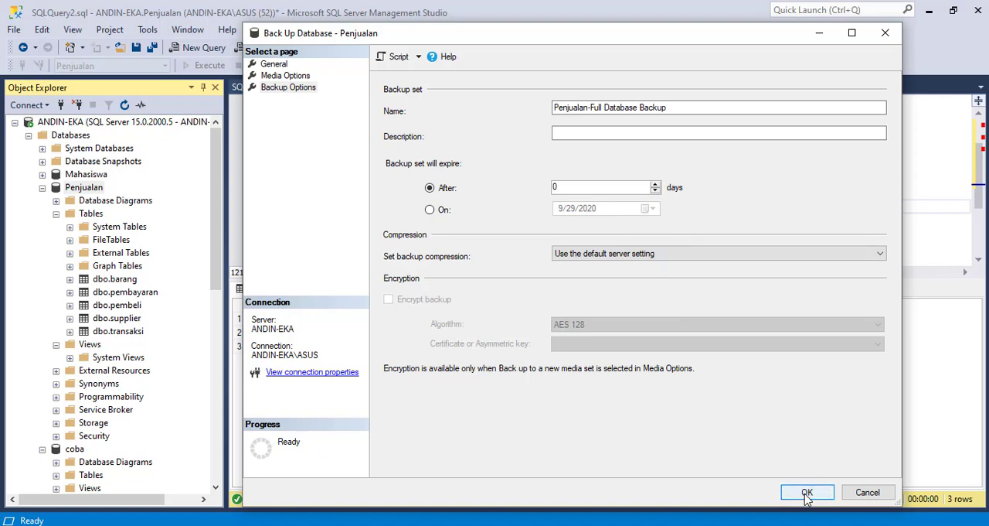
{"action": "left_click", "coordinate": [274, 64]}
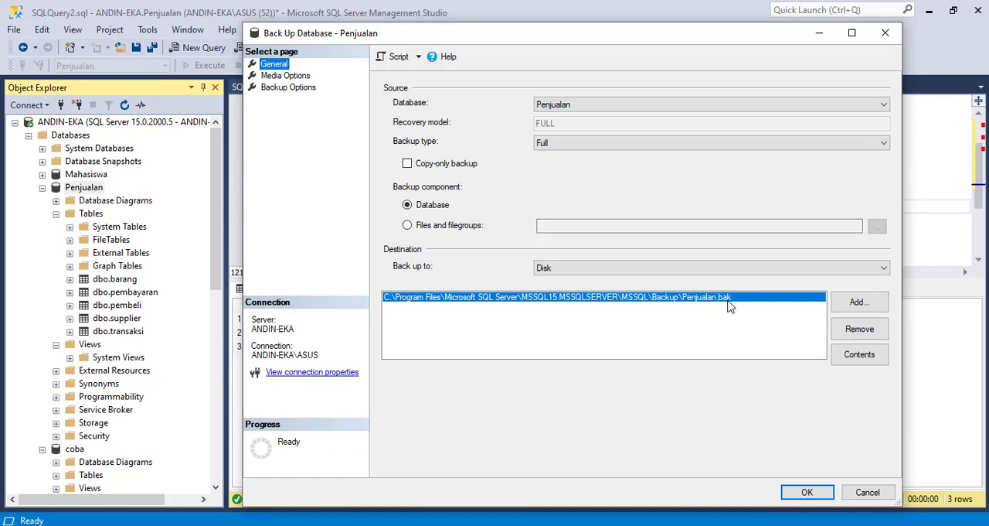
{"action": "left_click", "coordinate": [804, 492]}
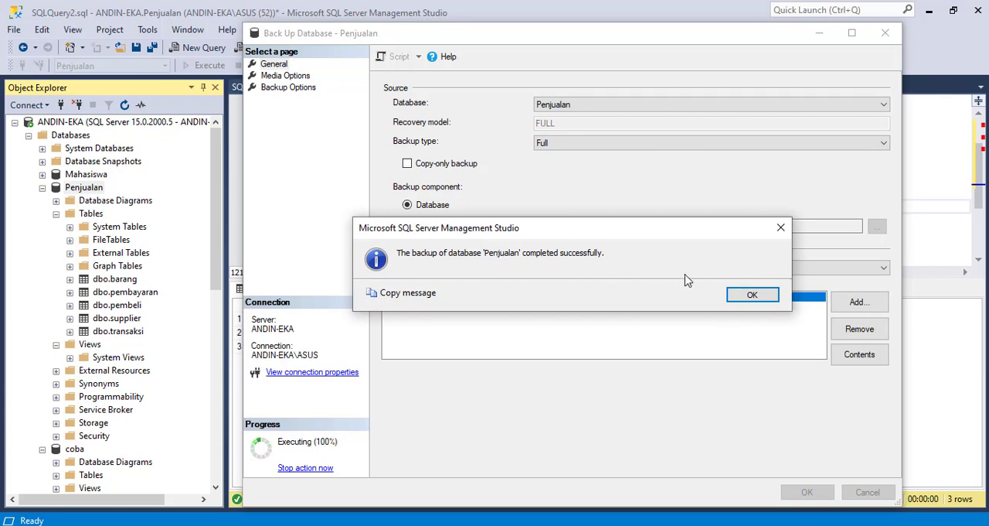
{"action": "left_click", "coordinate": [744, 297]}
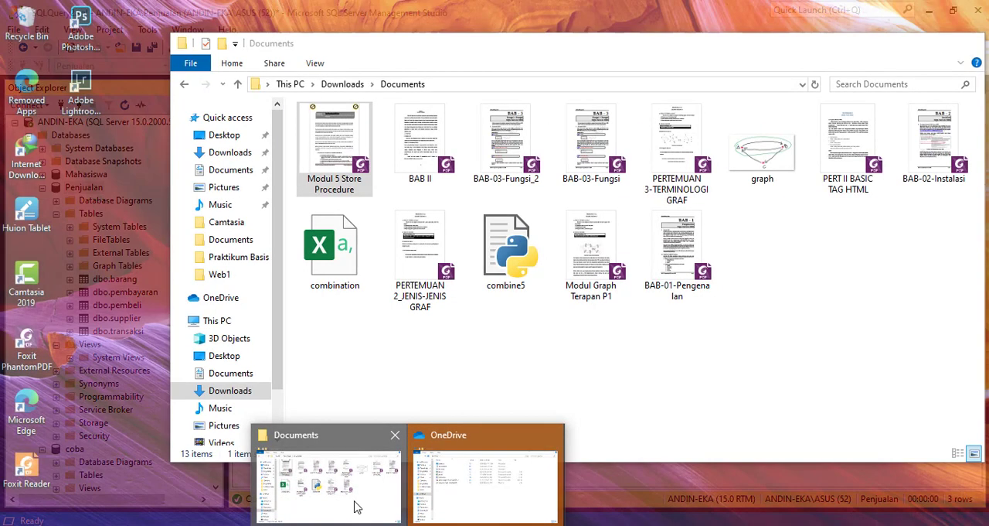
{"action": "left_click", "coordinate": [360, 508]}
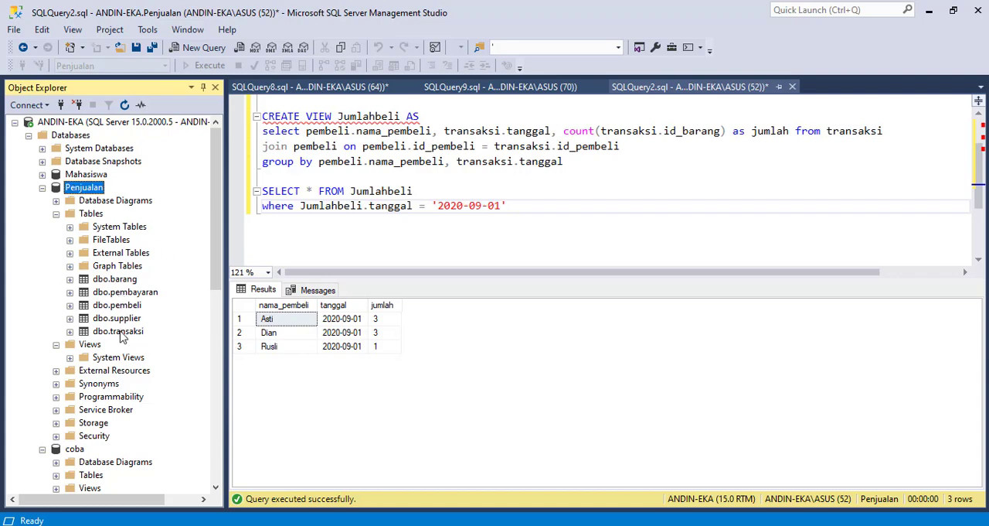
{"action": "right_click", "coordinate": [75, 194]}
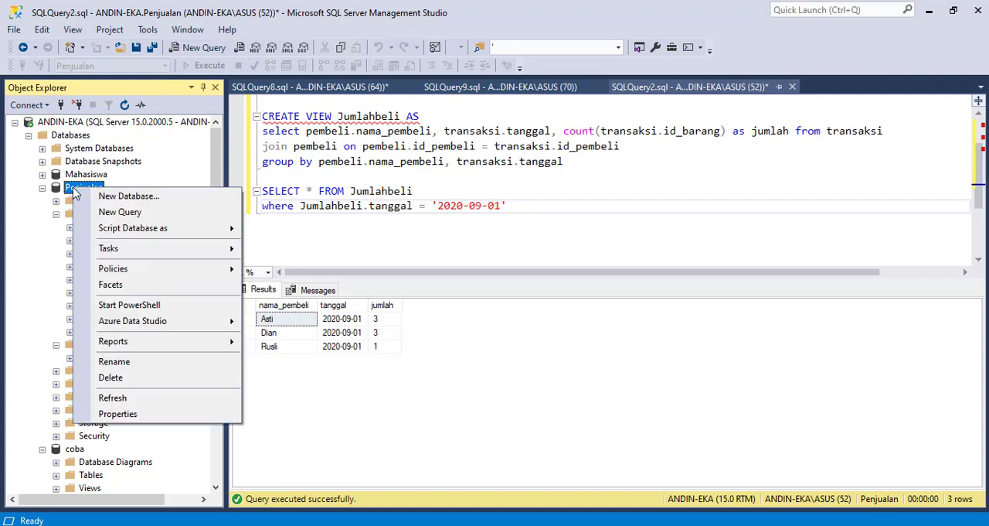
{"action": "mouse_move", "coordinate": [136, 250]}
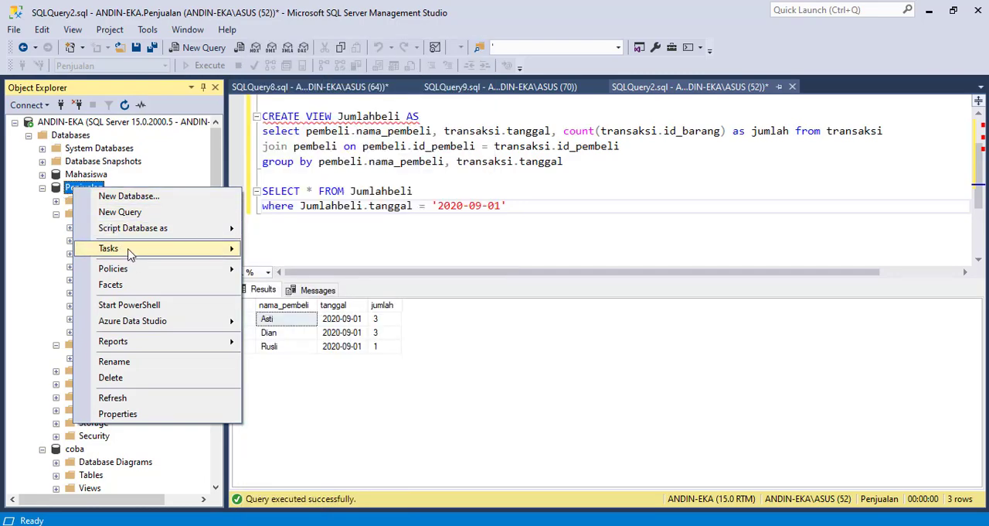
{"action": "left_click", "coordinate": [56, 187]}
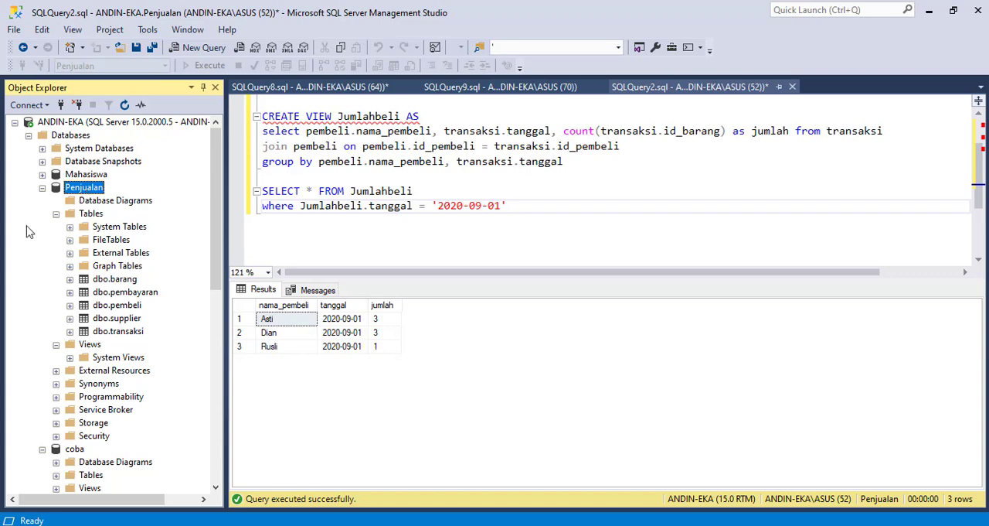
Start the Generate Scripts wizard for the Penjualan database
{"action": "right_click", "coordinate": [75, 193]}
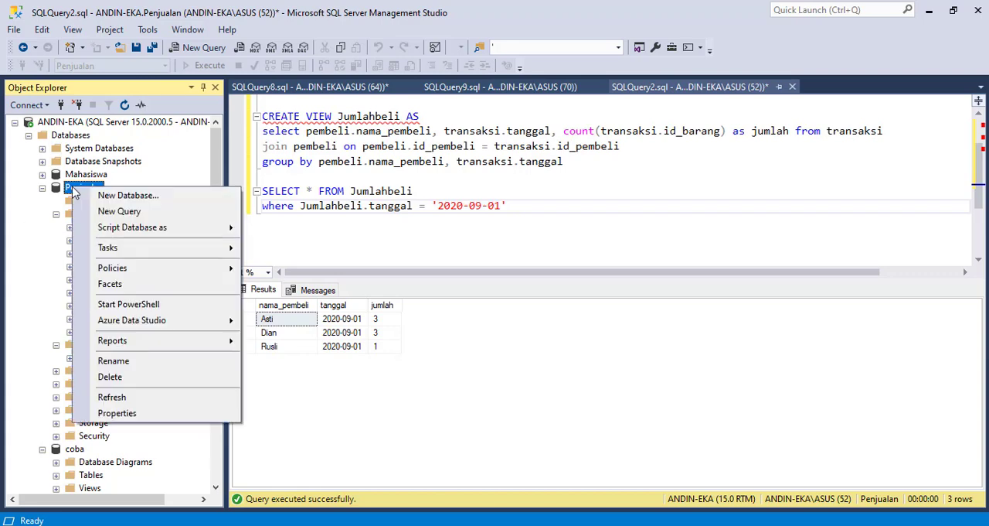
{"action": "mouse_move", "coordinate": [127, 249]}
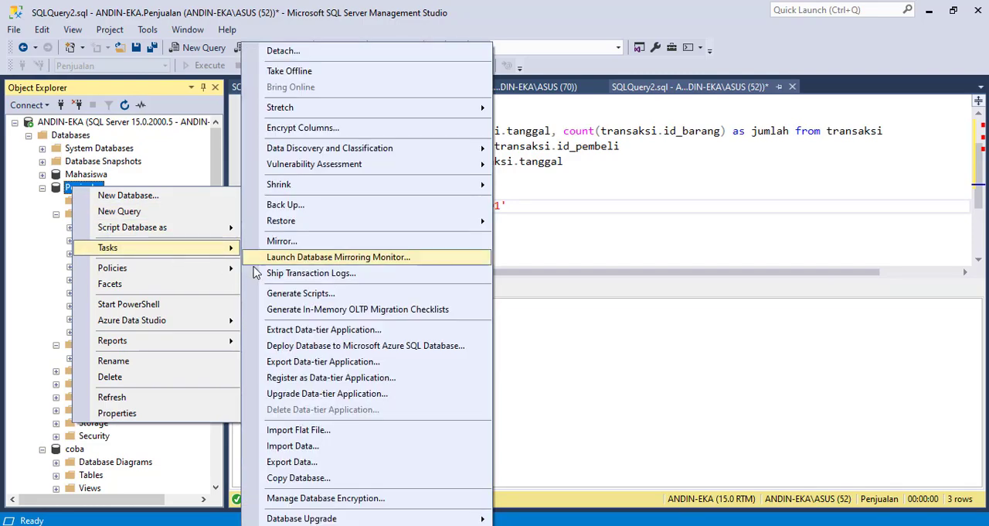
{"action": "left_click", "coordinate": [298, 295]}
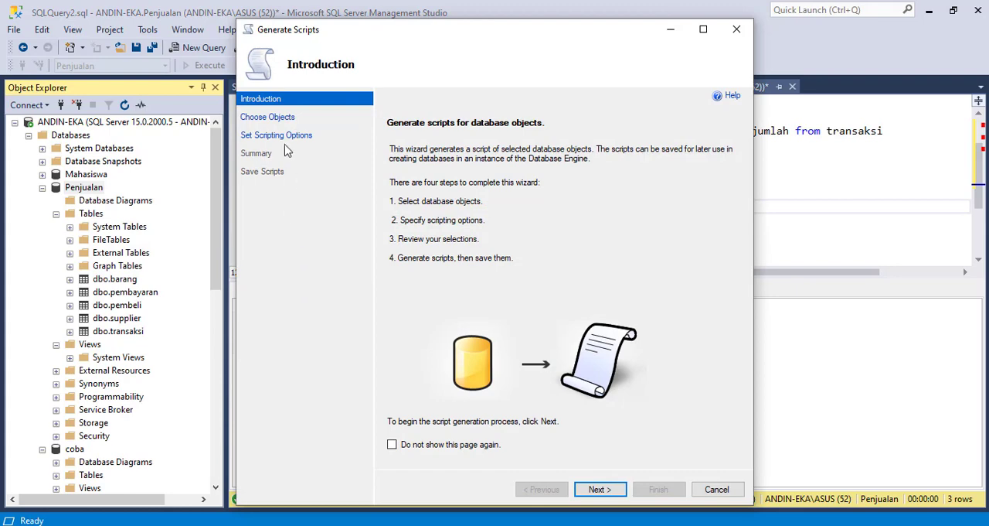
Choose specific database objects to script, including only the dbo.pembeli table, and continue to the scripting options
{"action": "left_click", "coordinate": [276, 120]}
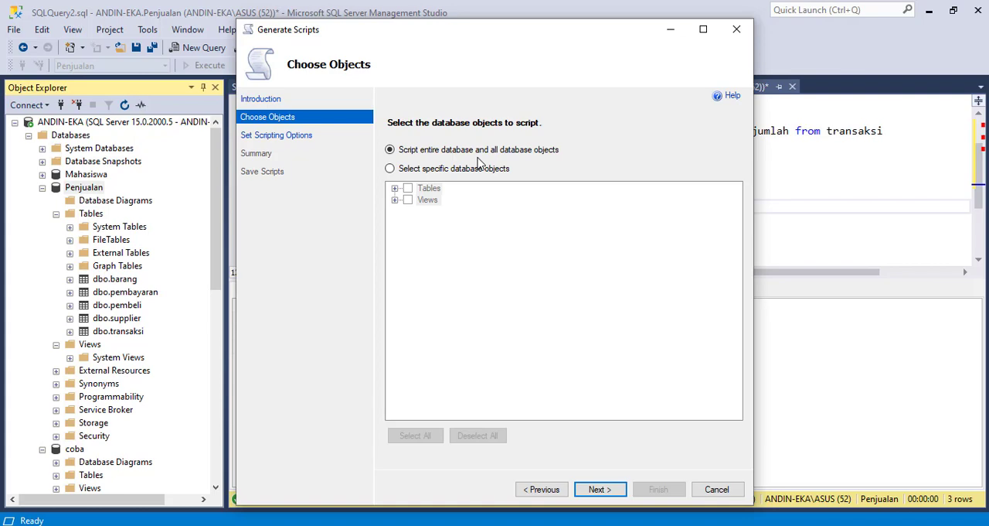
{"action": "left_click", "coordinate": [402, 170]}
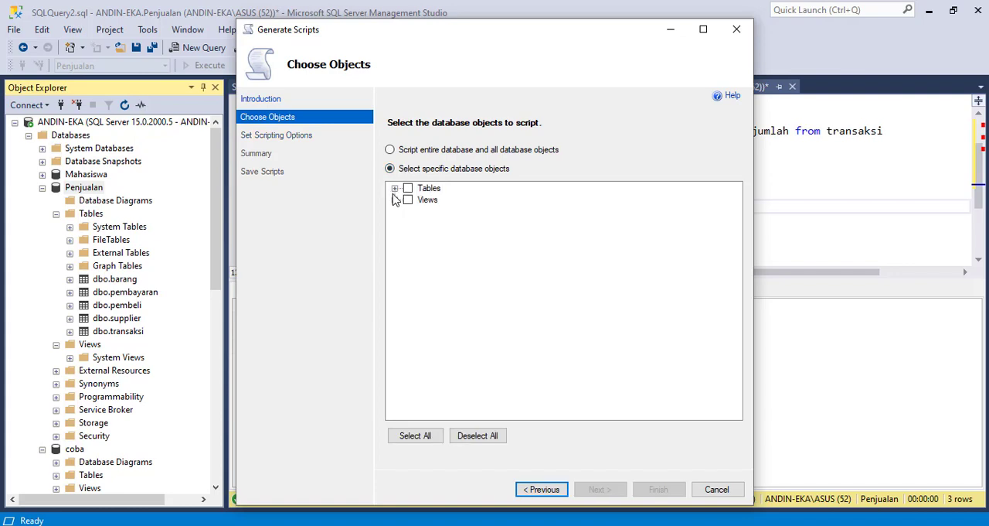
{"action": "left_click", "coordinate": [395, 188]}
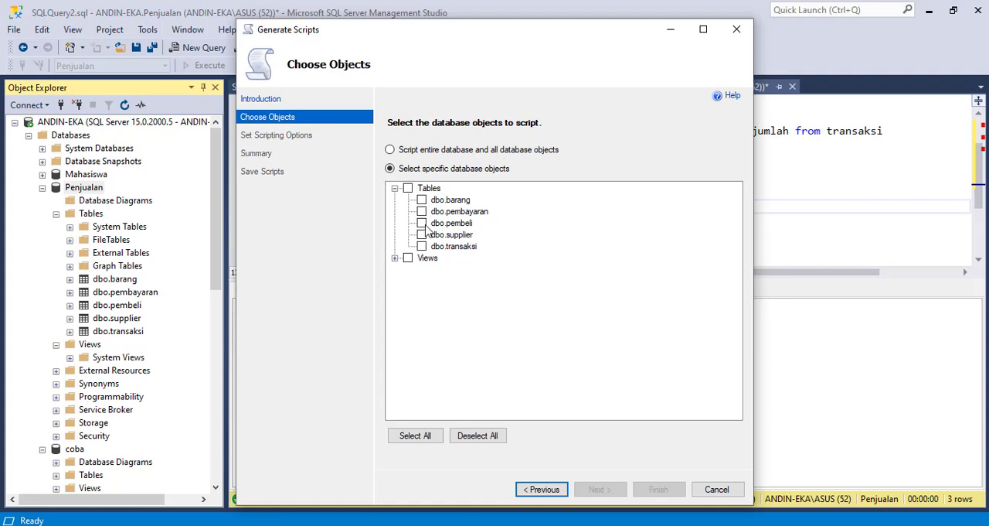
{"action": "left_click", "coordinate": [422, 223]}
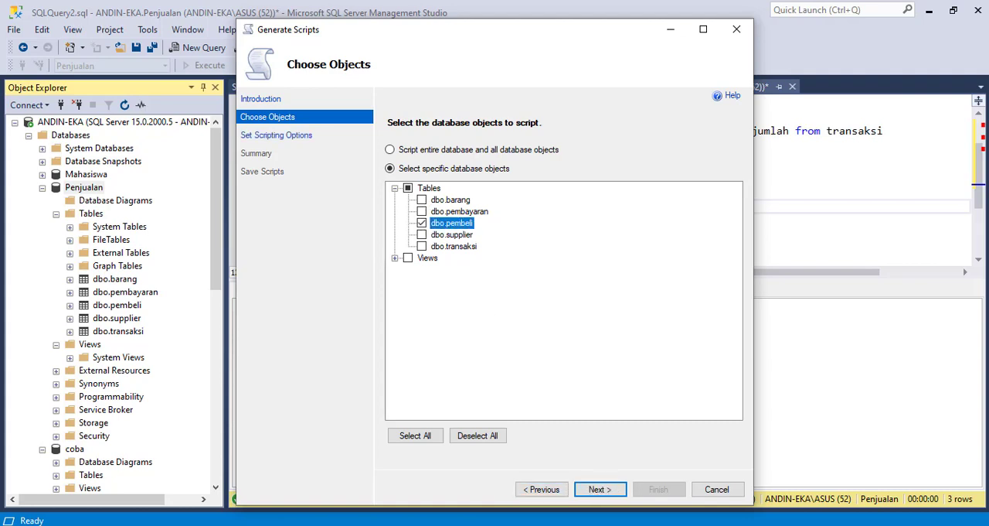
{"action": "left_click", "coordinate": [602, 488]}
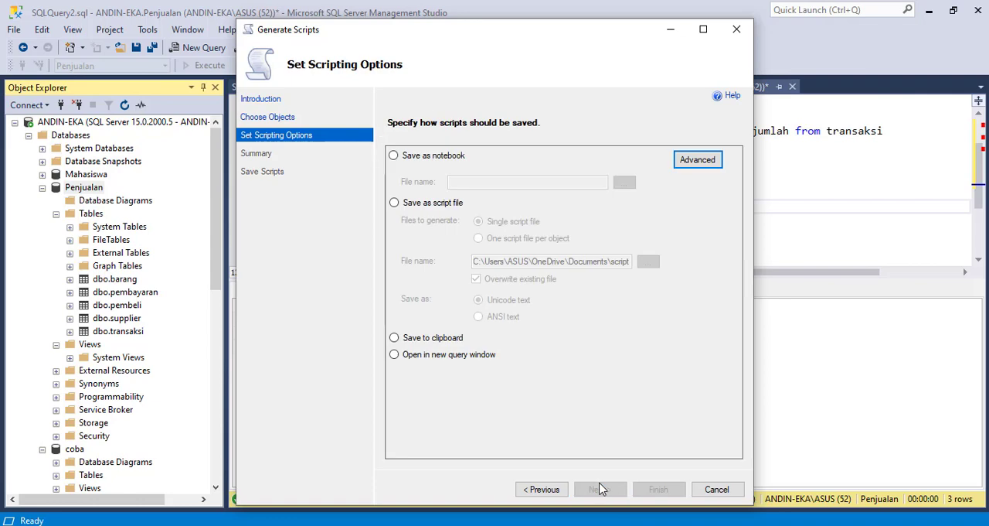
Set the types of data to script to Schema and data in the advanced scripting options
{"action": "left_click", "coordinate": [698, 160]}
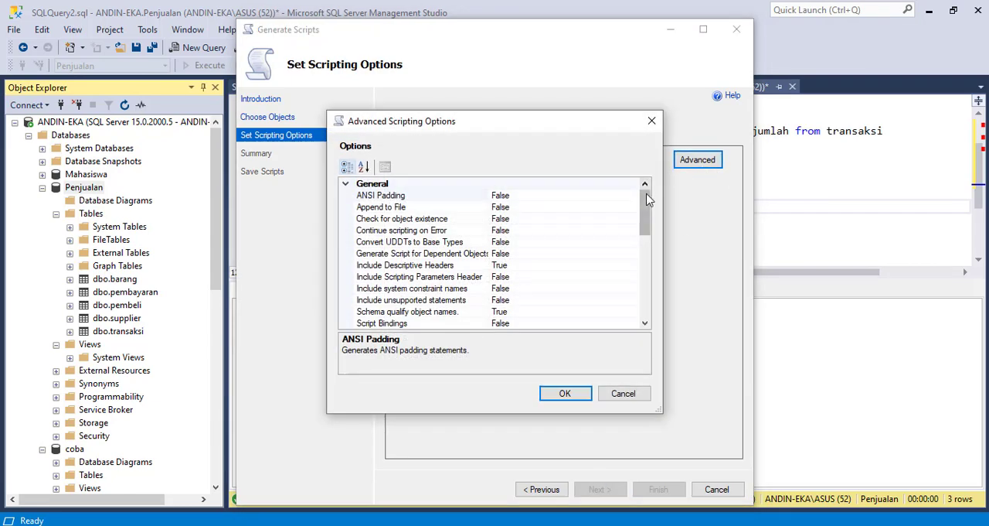
{"action": "left_click_drag", "start_coordinate": [646, 197], "coordinate": [650, 286]}
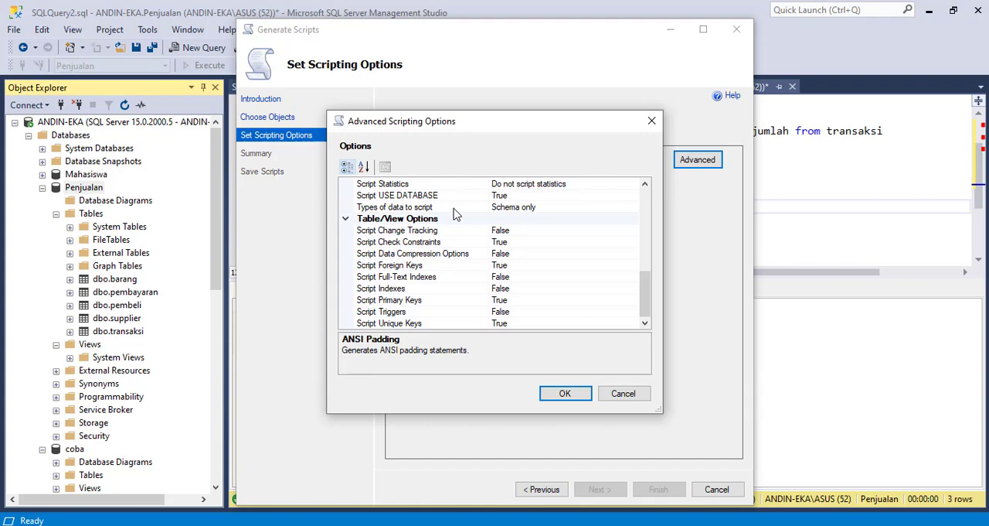
{"action": "left_click", "coordinate": [553, 210]}
{"action": "left_click", "coordinate": [553, 210]}
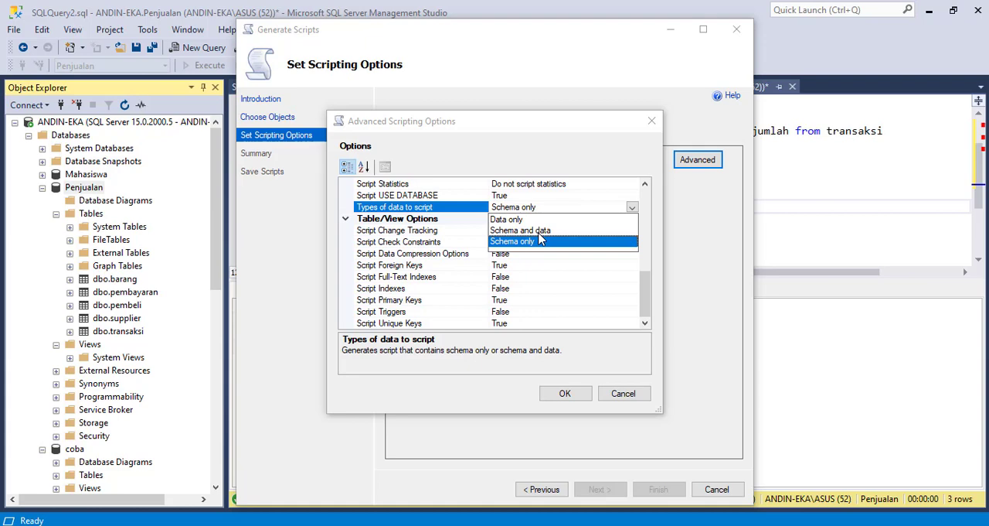
{"action": "left_click", "coordinate": [510, 231]}
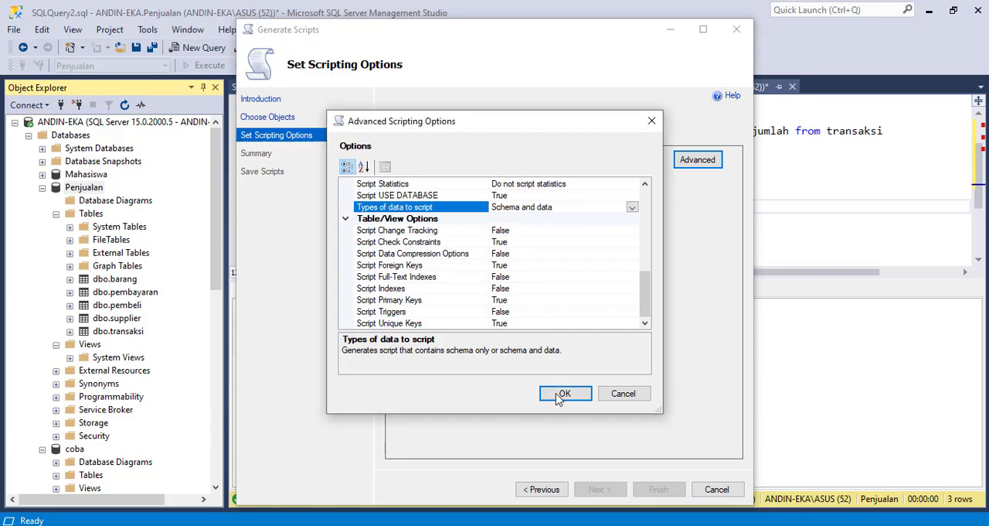
{"action": "left_click", "coordinate": [551, 395]}
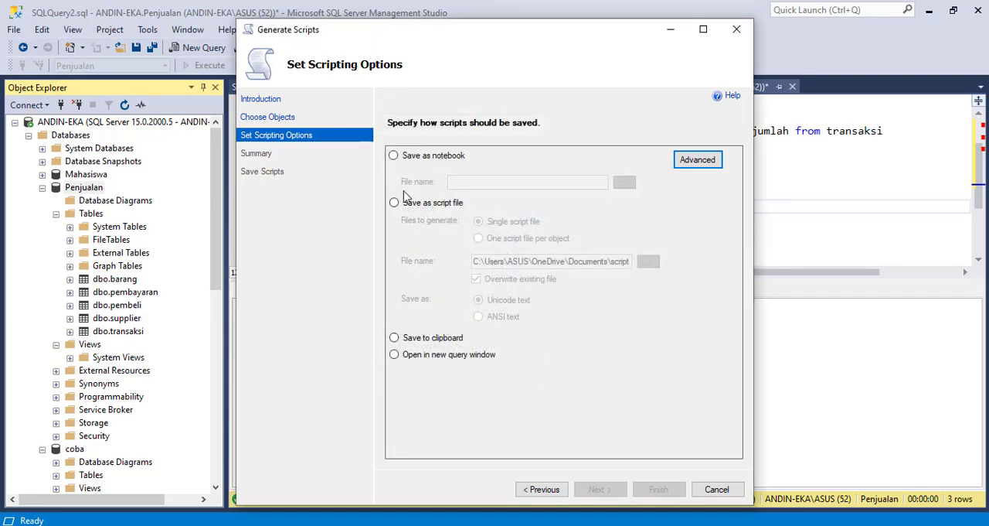
Choose to save the output as a single script file named Pembeli in the Documents folder
{"action": "left_click", "coordinate": [393, 157]}
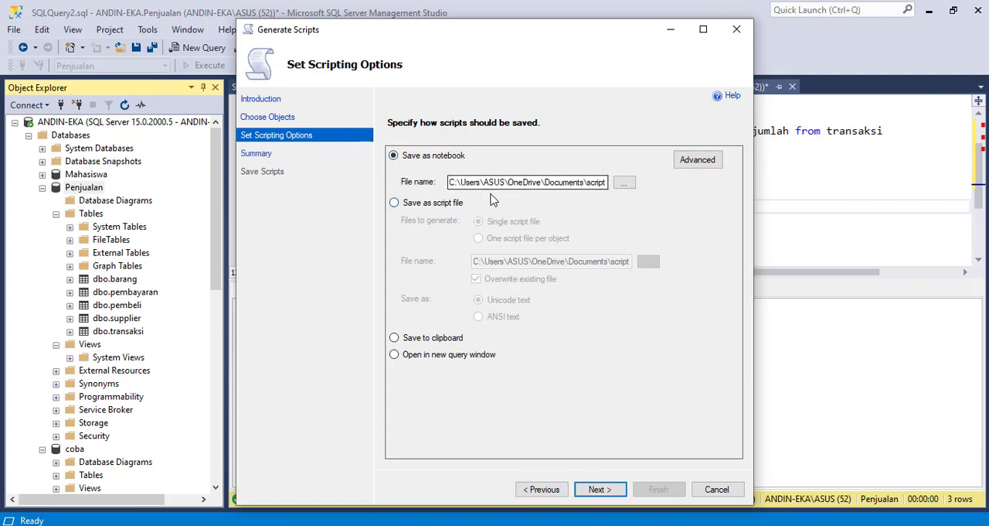
{"action": "left_click", "coordinate": [427, 207]}
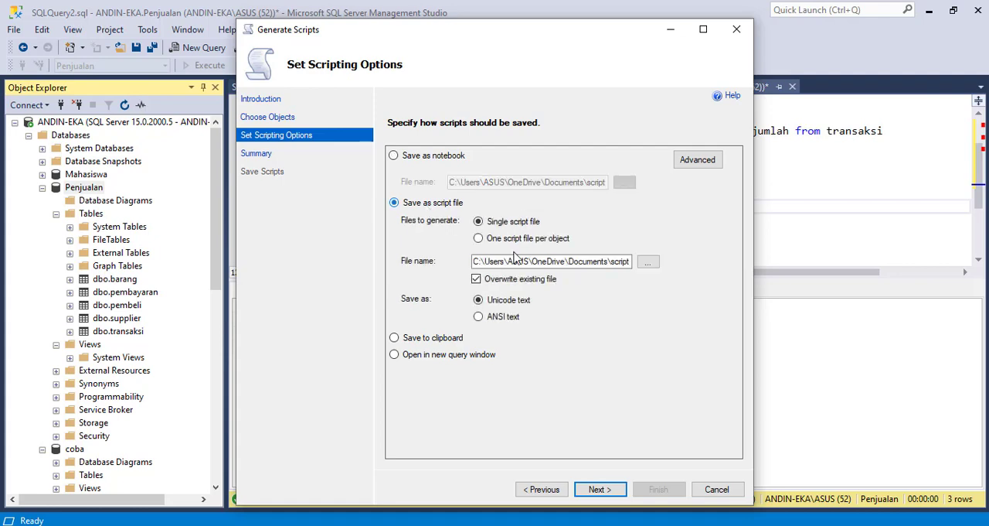
{"action": "left_click", "coordinate": [628, 261]}
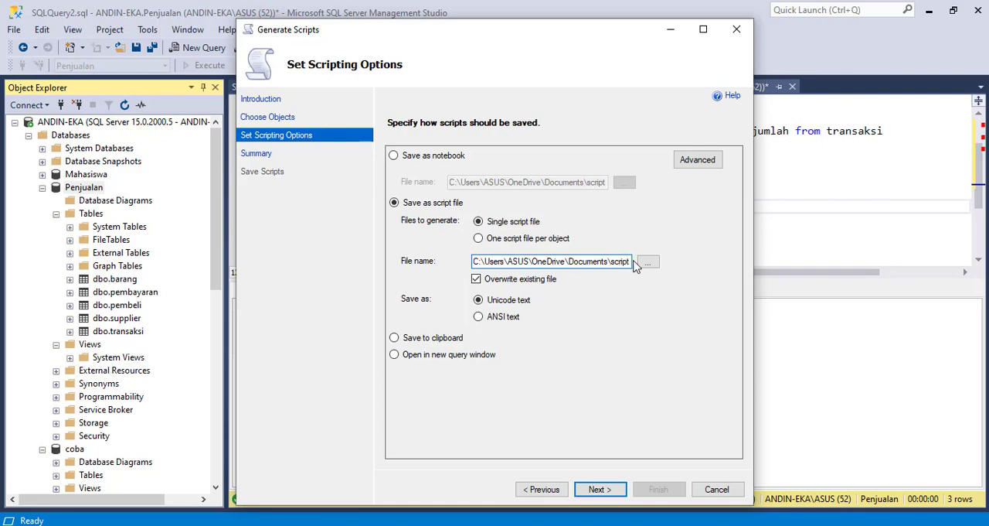
{"action": "left_click", "coordinate": [648, 264]}
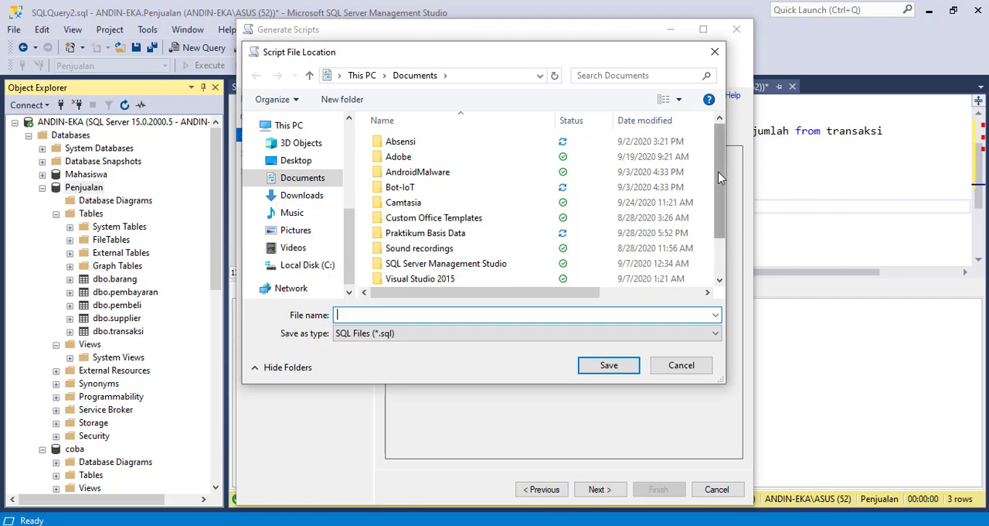
{"action": "left_click_drag", "start_coordinate": [720, 176], "coordinate": [729, 225]}
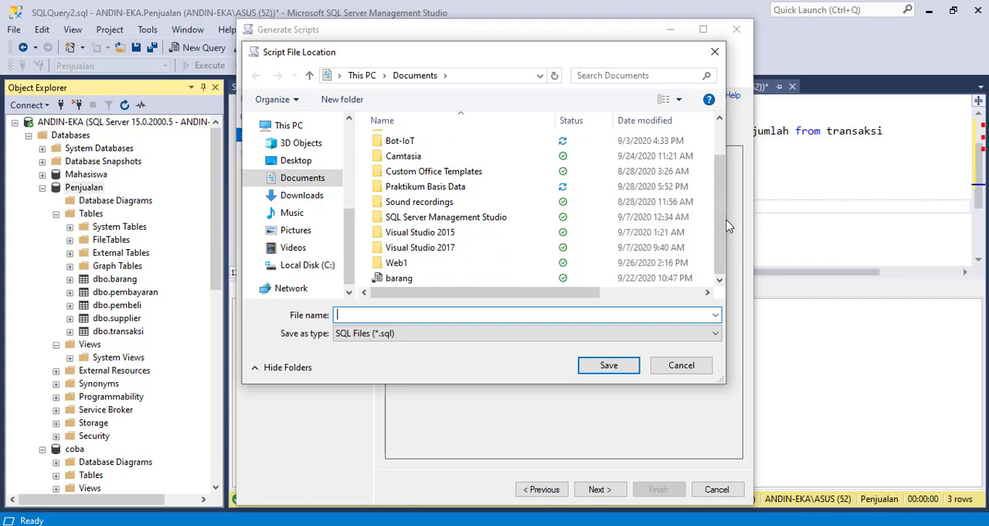
{"action": "type", "text": "Pembelio"}
{"action": "key", "text": "BackSpace"}
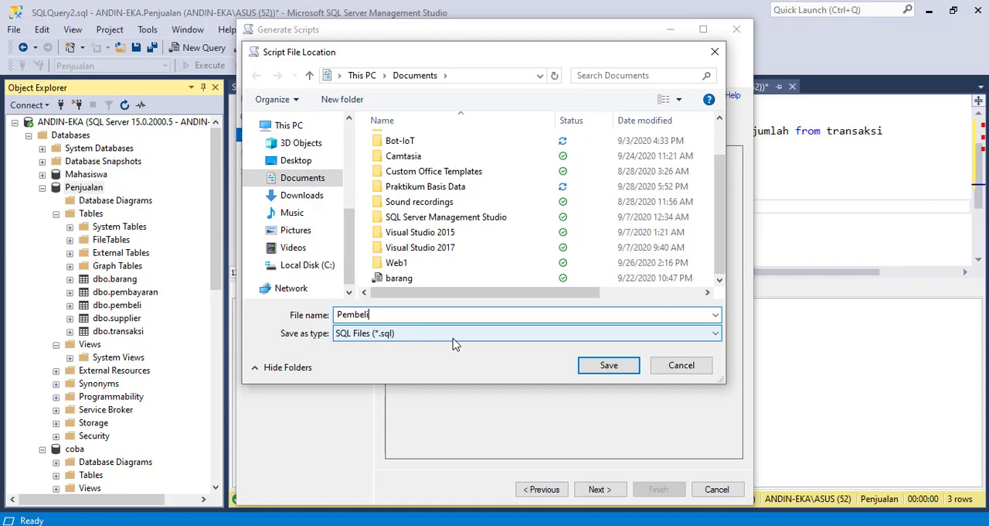
{"action": "left_click", "coordinate": [598, 367]}
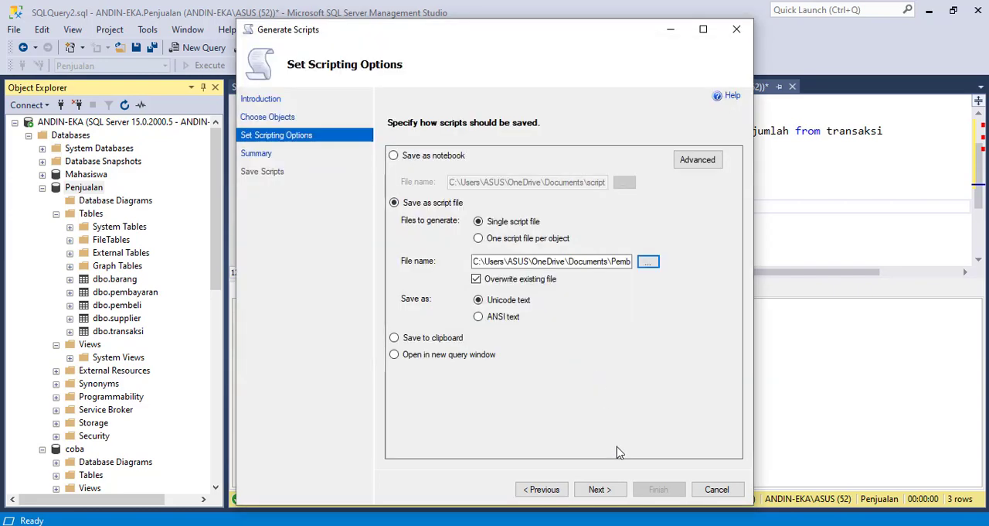
Accept the summary, generate the dbo.pembeli script and finish the wizard
{"action": "left_click", "coordinate": [602, 490]}
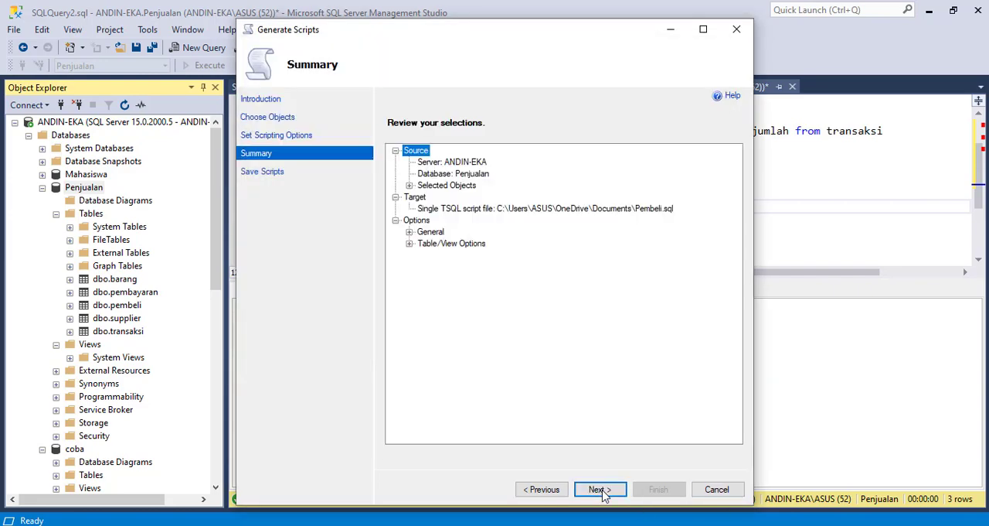
{"action": "left_click", "coordinate": [601, 490]}
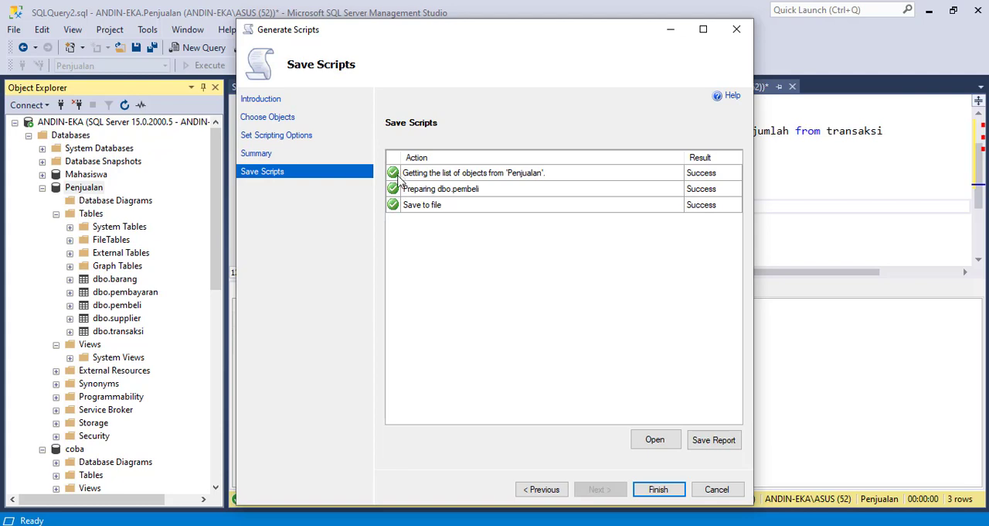
{"action": "left_click", "coordinate": [659, 489]}
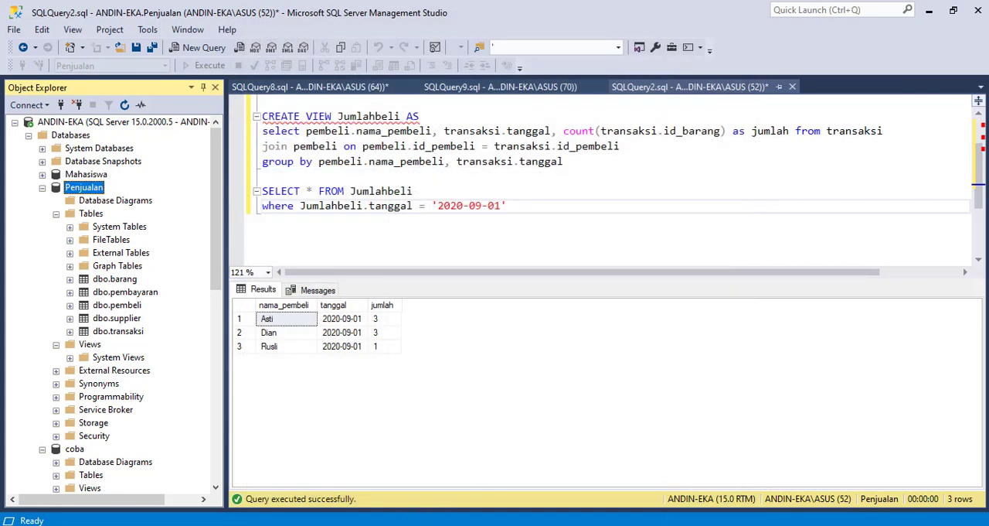
Check the Documents folder in File Explorer for the Pembeli script file, and return to SQL Server Management Studio
{"action": "left_click", "coordinate": [338, 525]}
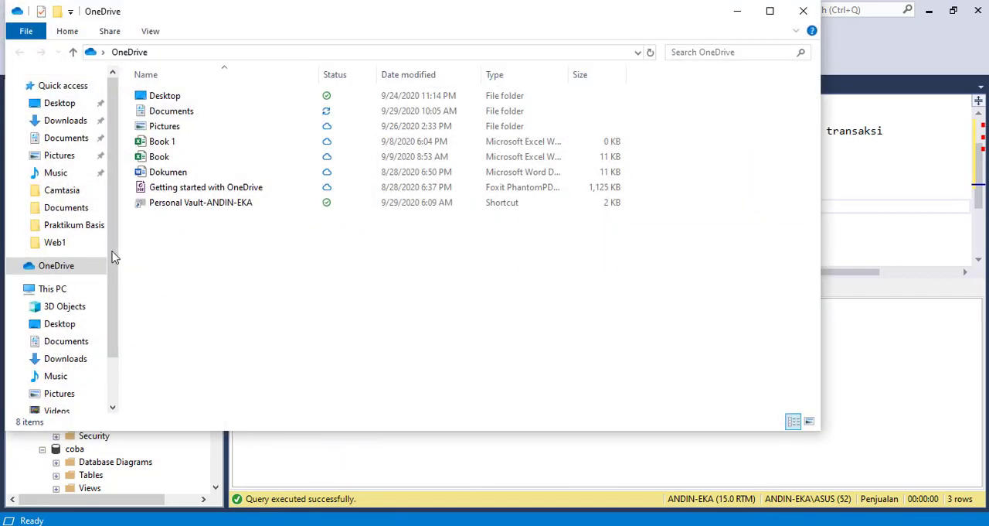
{"action": "left_click", "coordinate": [68, 207]}
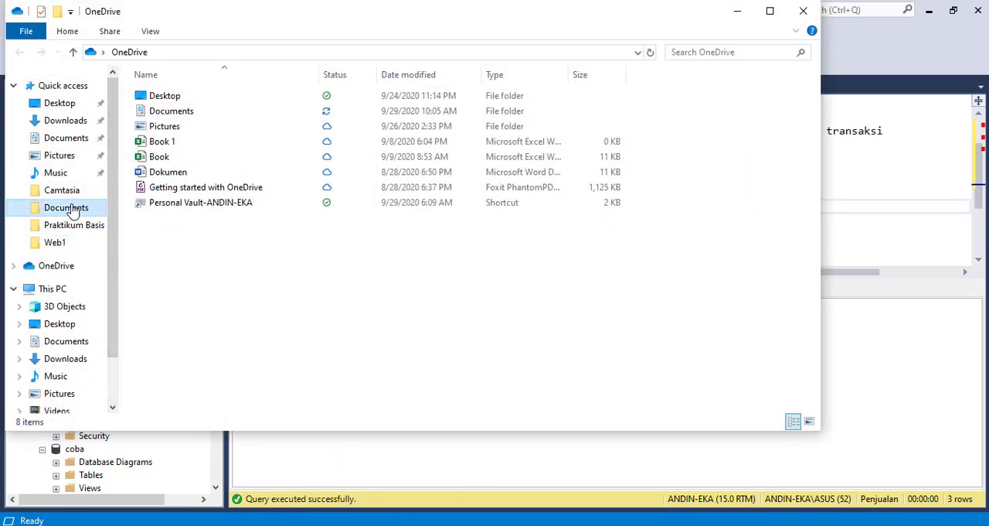
{"action": "left_click", "coordinate": [66, 138]}
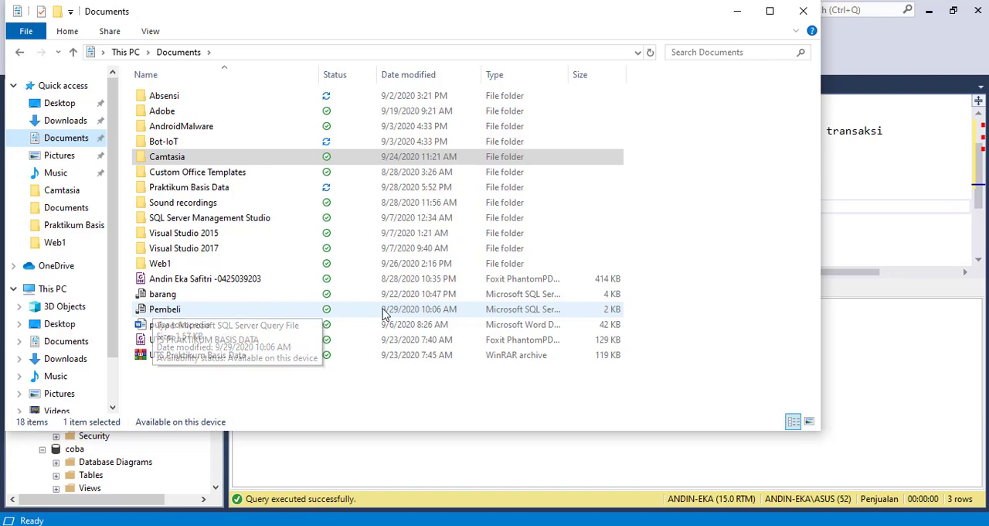
{"action": "left_click", "coordinate": [928, 260]}
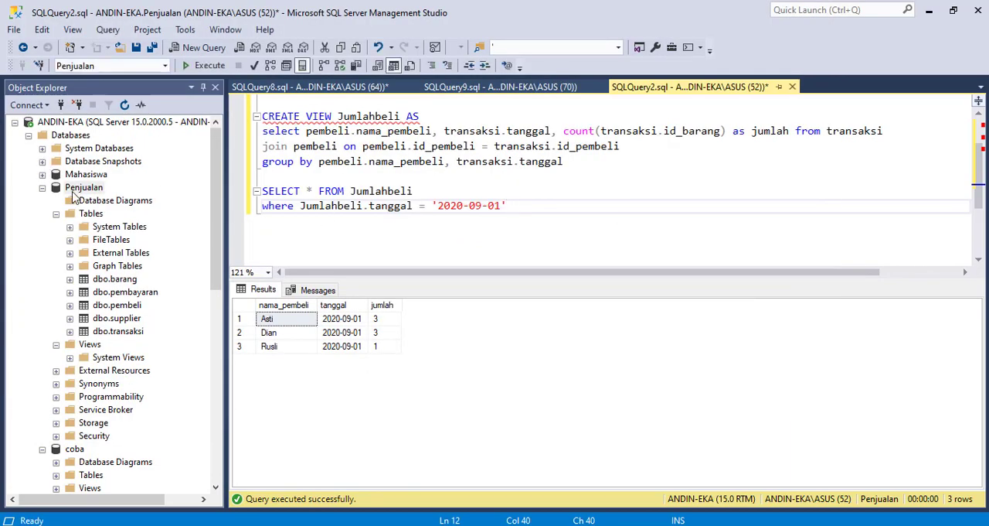
Start a database restore task for the Penjualan database
{"action": "left_click", "coordinate": [76, 189]}
{"action": "left_click", "coordinate": [74, 192]}
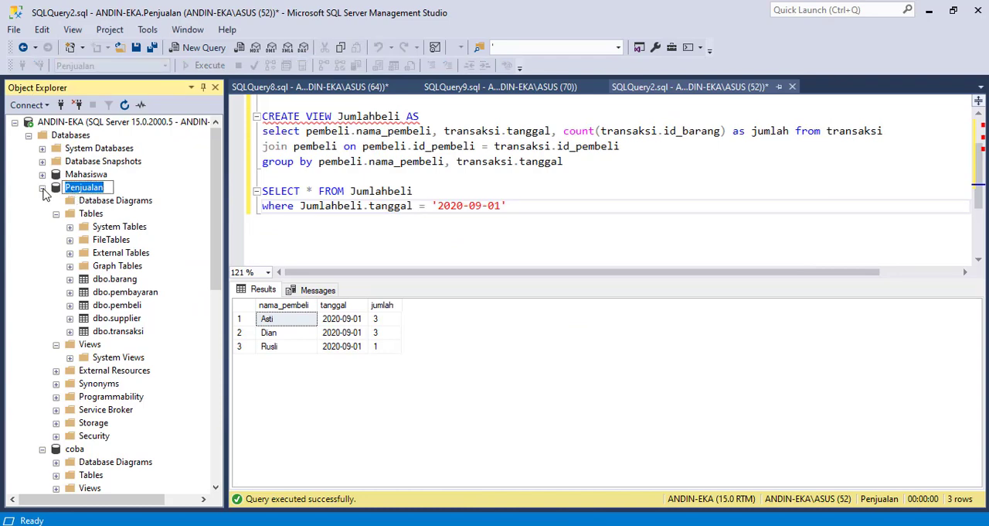
{"action": "right_click", "coordinate": [59, 193]}
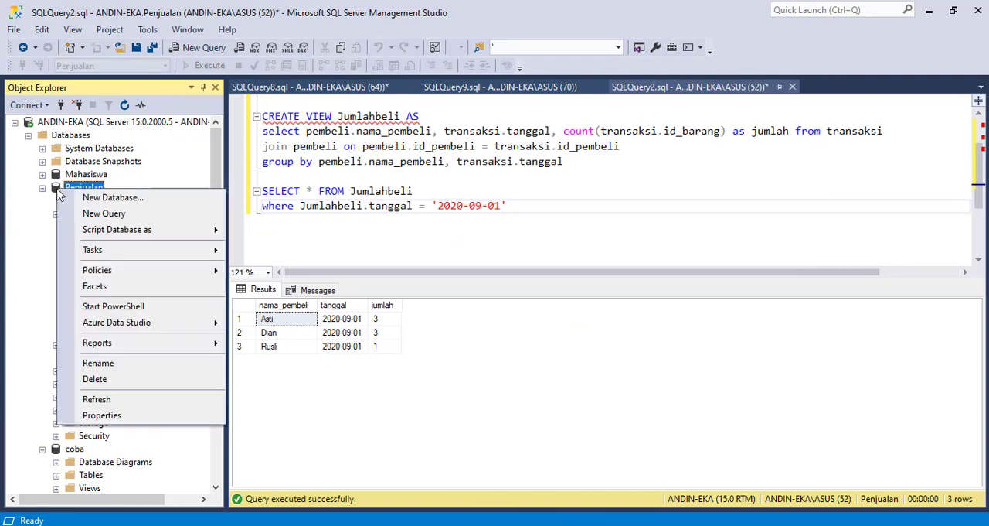
{"action": "mouse_move", "coordinate": [112, 250]}
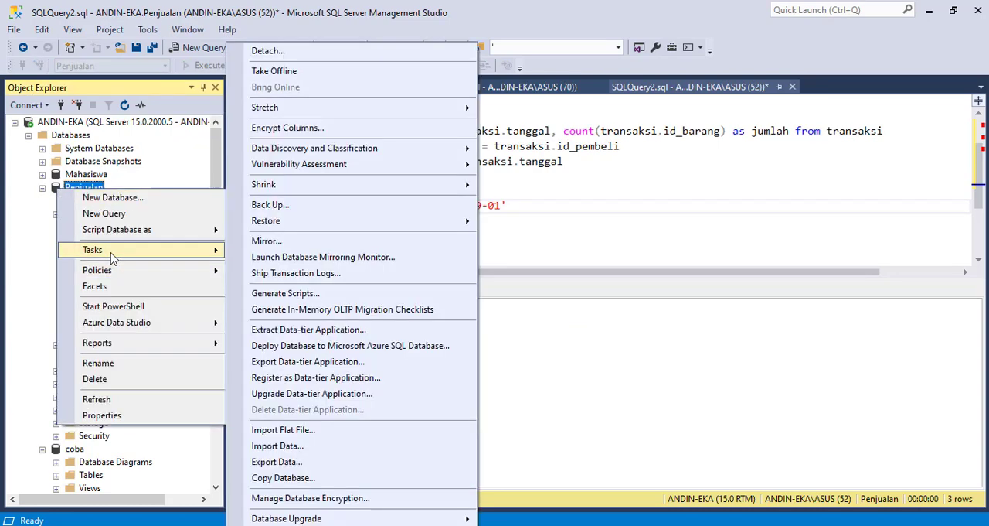
{"action": "mouse_move", "coordinate": [334, 223]}
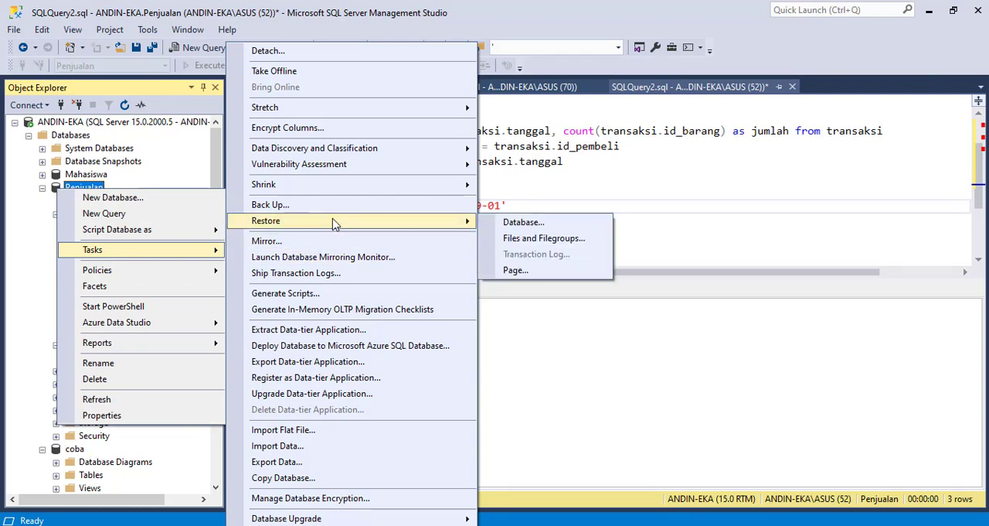
{"action": "left_click", "coordinate": [532, 229]}
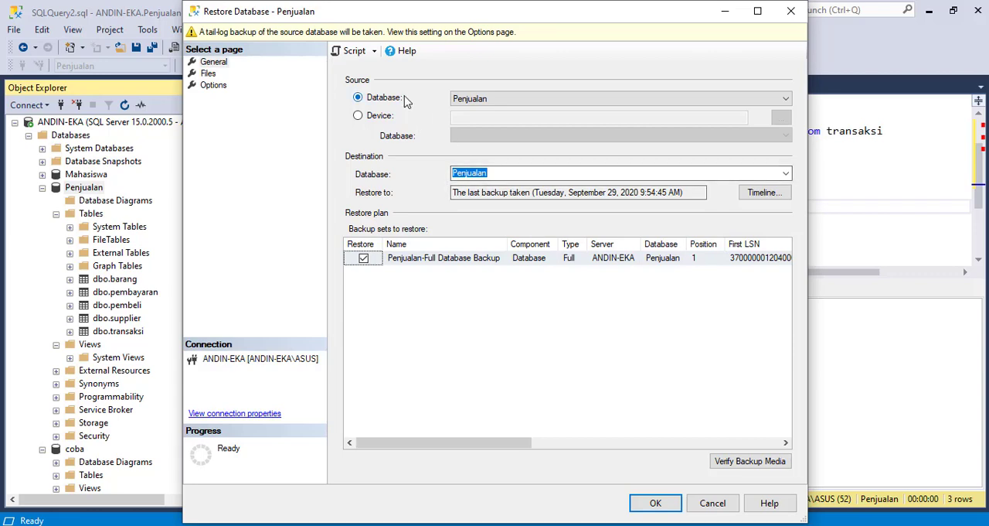
Try Device as the restore source, look through the destination databases, and return the source to the Penjualan database
{"action": "left_click", "coordinate": [497, 98]}
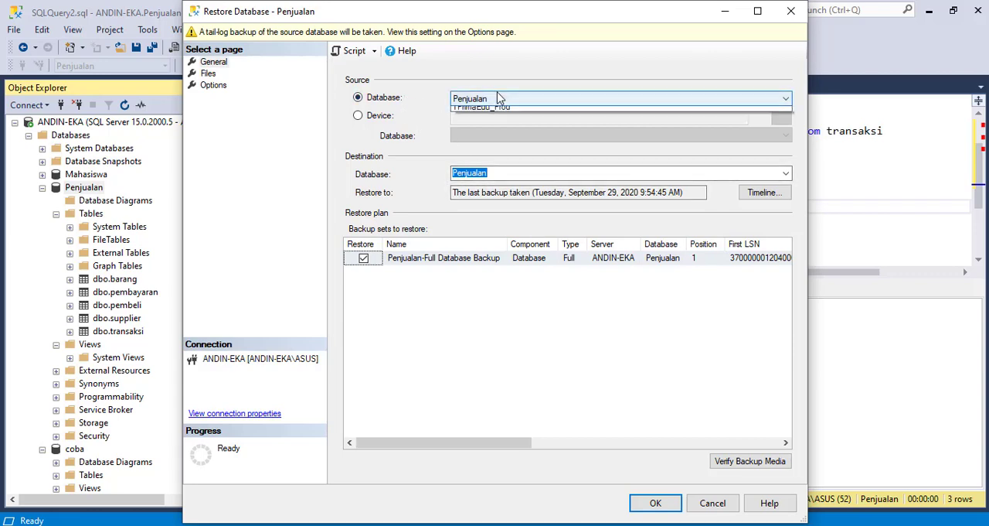
{"action": "left_click", "coordinate": [498, 98]}
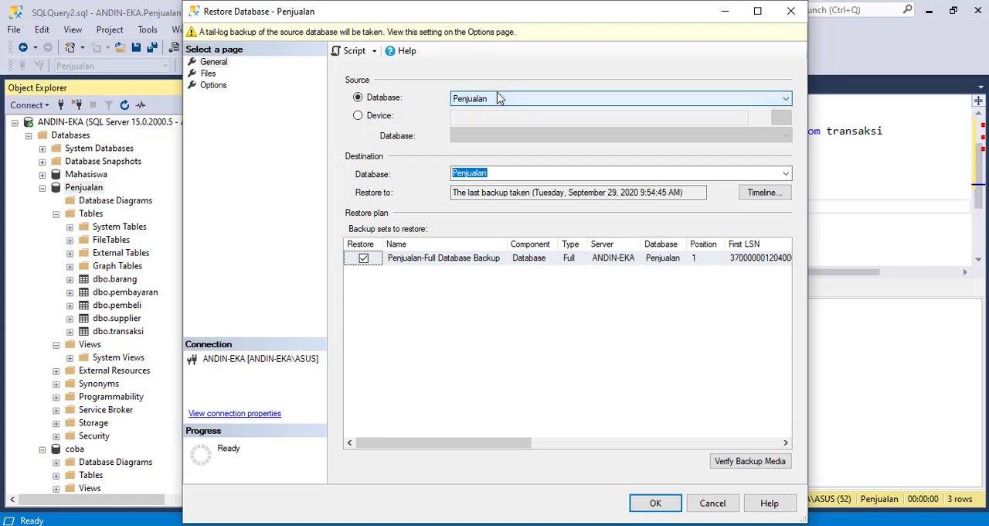
{"action": "left_click", "coordinate": [368, 118]}
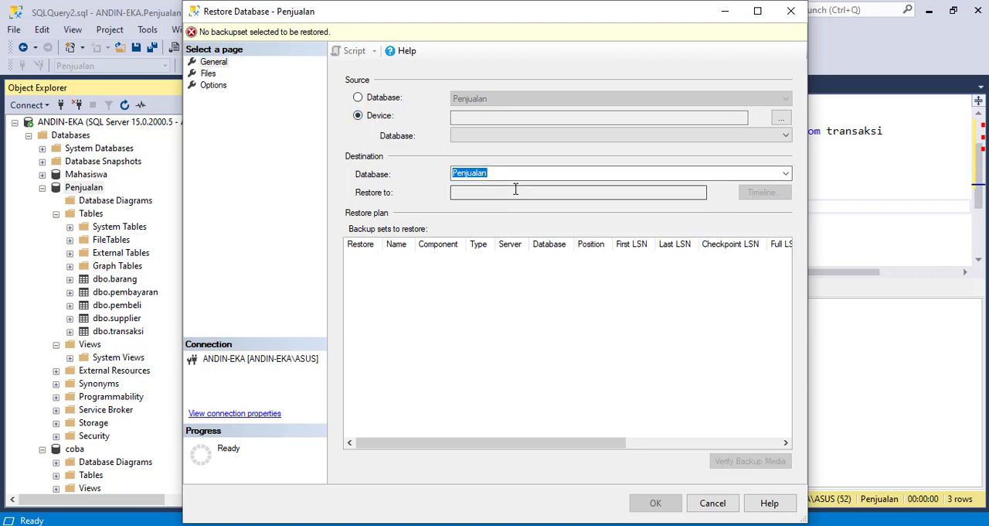
{"action": "left_click", "coordinate": [786, 179]}
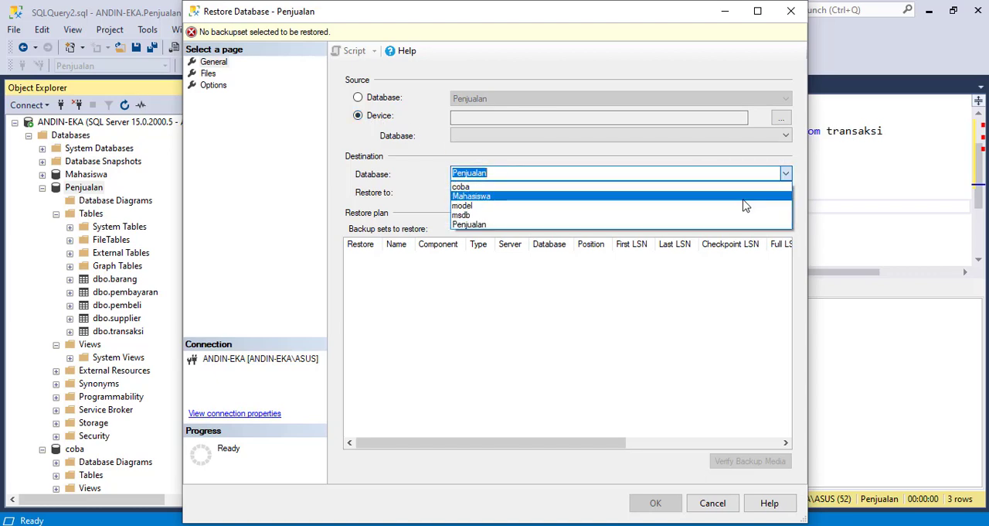
{"action": "left_click", "coordinate": [734, 176]}
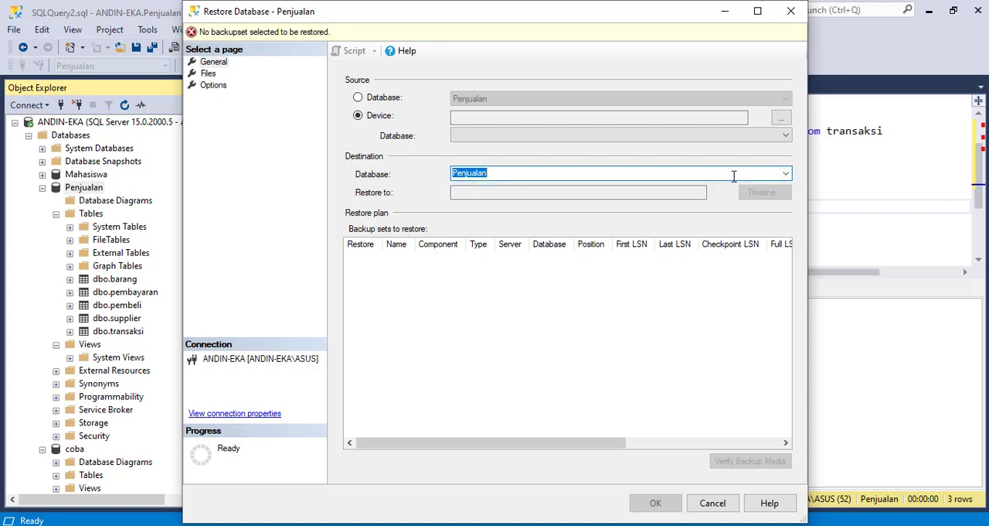
{"action": "left_click", "coordinate": [359, 98]}
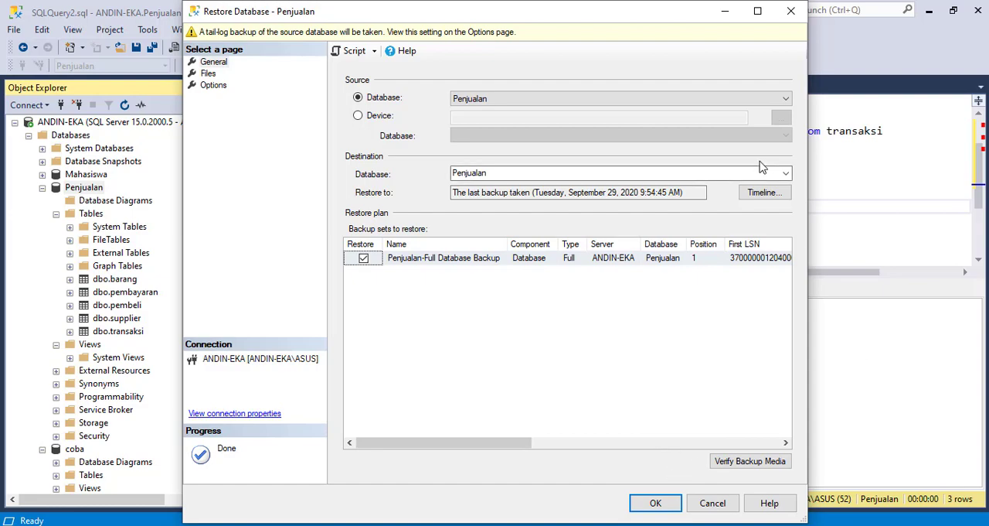
Explore the specific date and time option and timeline intervals in the backup timeline, and keep the last backup taken as restore point
{"action": "left_click", "coordinate": [763, 195]}
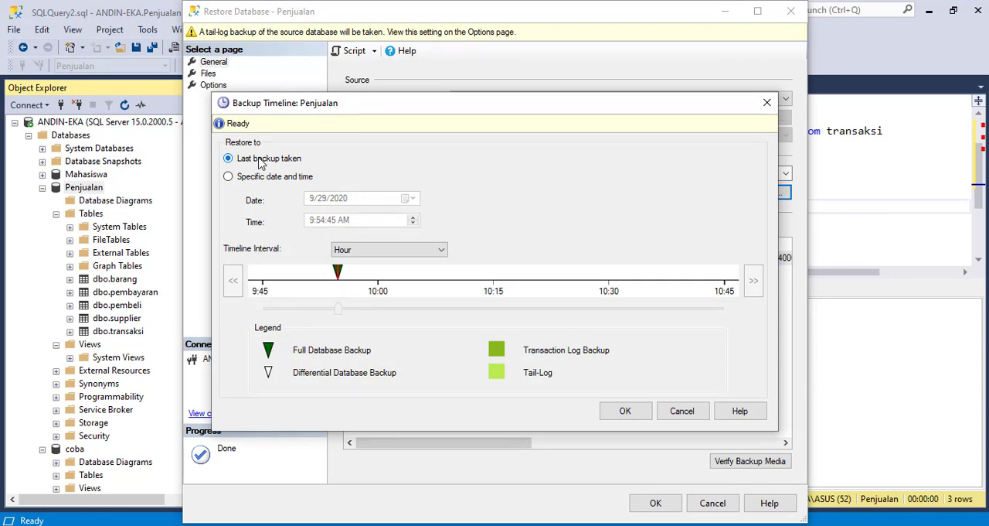
{"action": "left_click", "coordinate": [259, 179]}
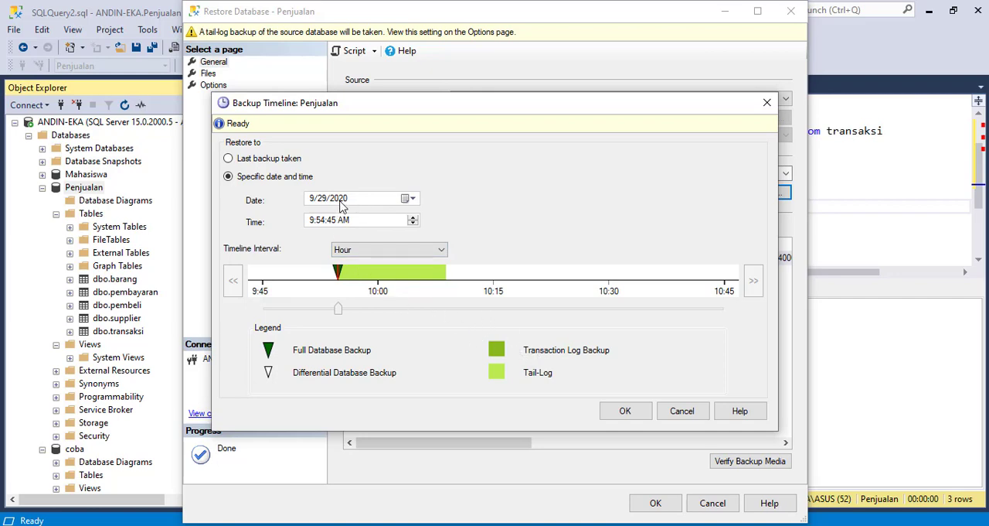
{"action": "left_click", "coordinate": [384, 255]}
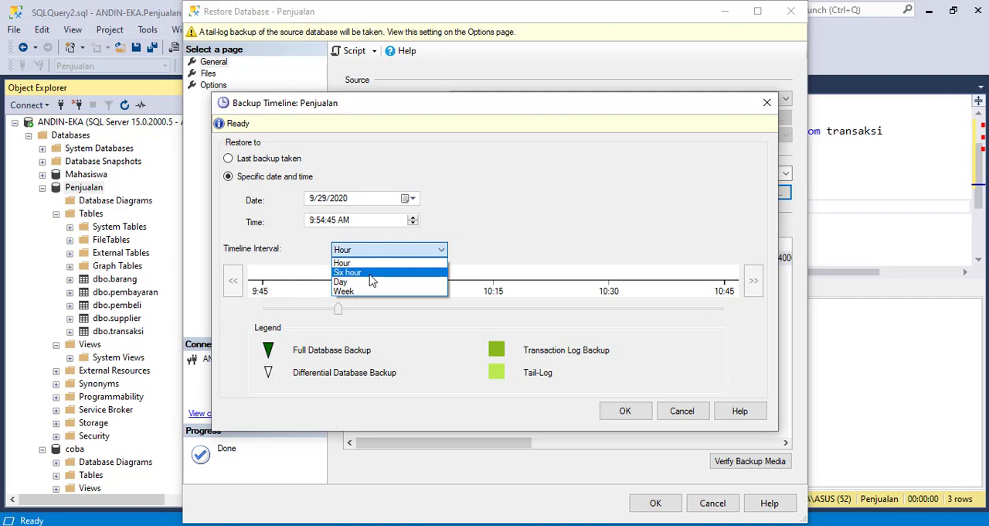
{"action": "left_click", "coordinate": [260, 199]}
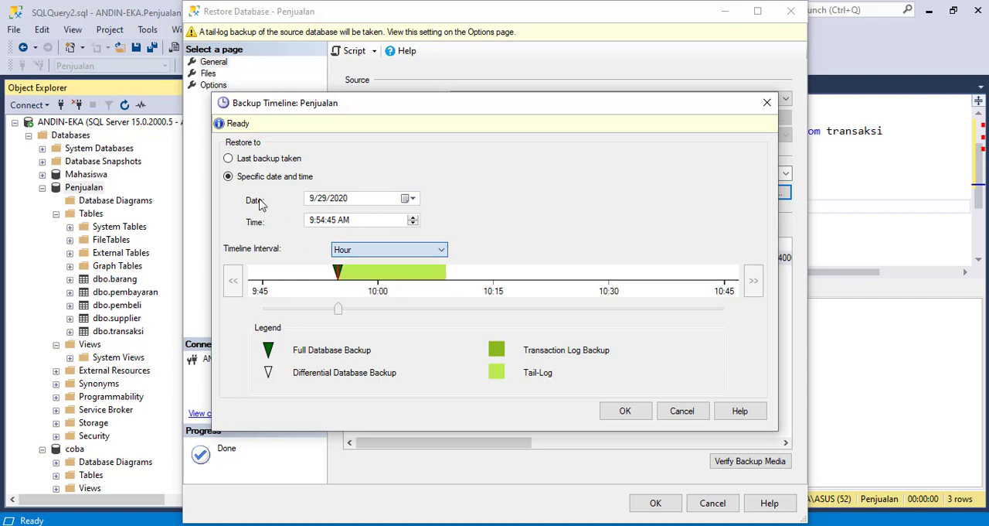
{"action": "left_click", "coordinate": [239, 162]}
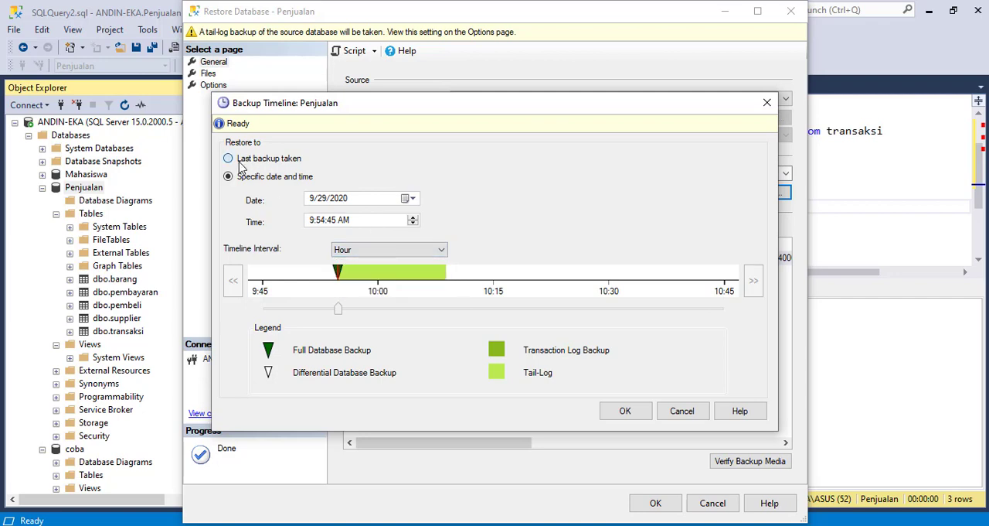
{"action": "left_click", "coordinate": [625, 410]}
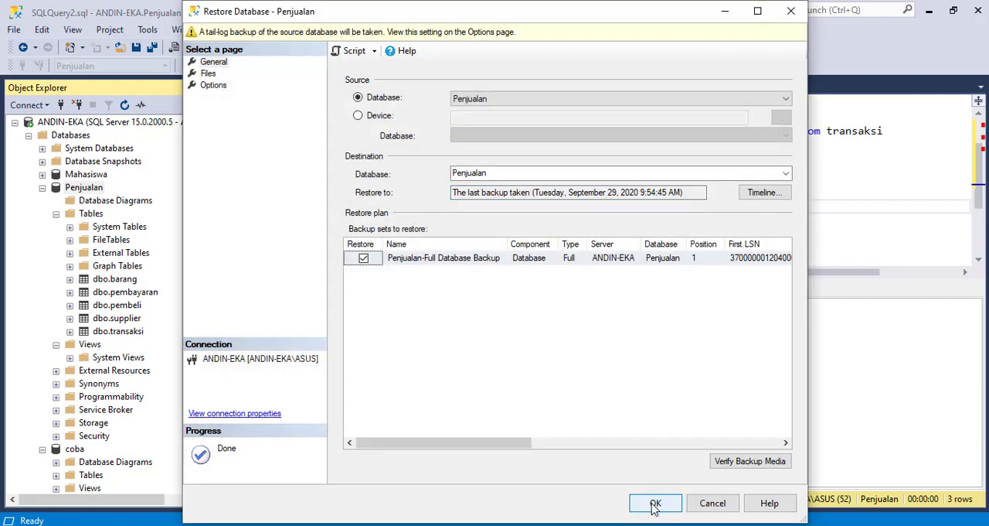
Restore Penjualan from its full backup, overwriting the existing database (WITH REPLACE) and closing existing connections to it
{"action": "left_click", "coordinate": [655, 504]}
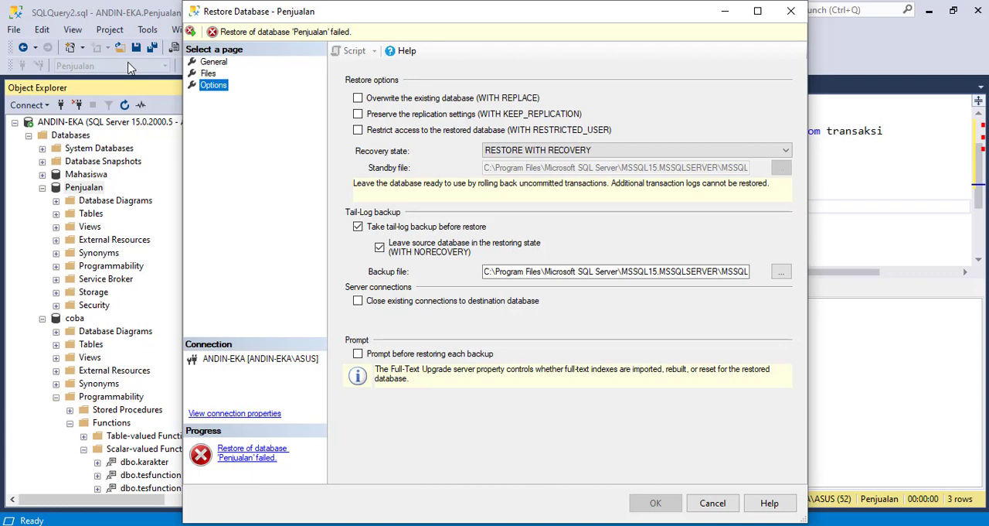
{"action": "left_click", "coordinate": [359, 98]}
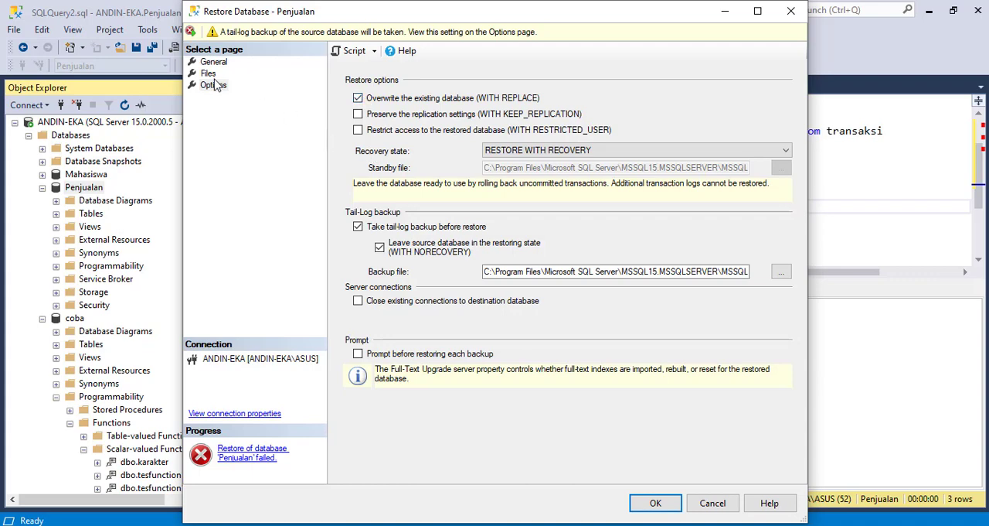
{"action": "left_click", "coordinate": [358, 301]}
{"action": "left_click", "coordinate": [655, 504]}
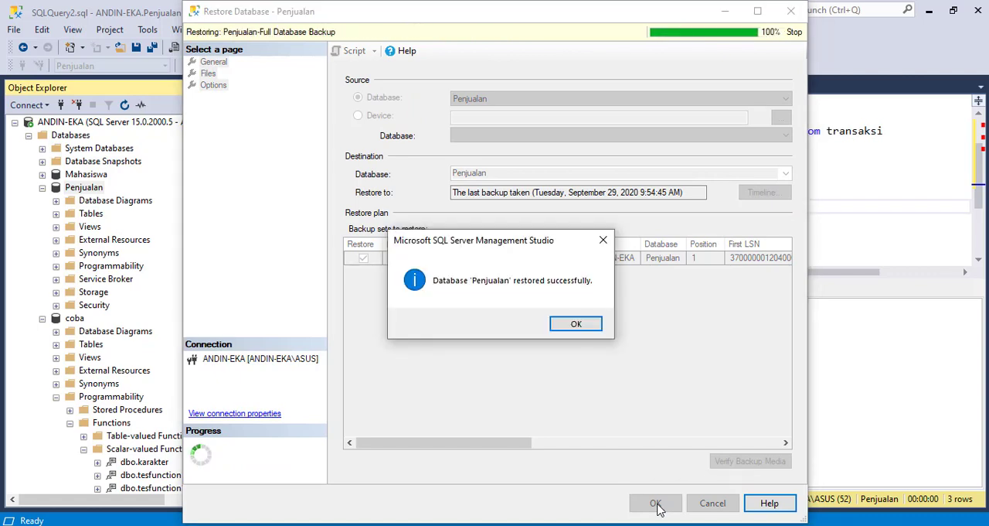